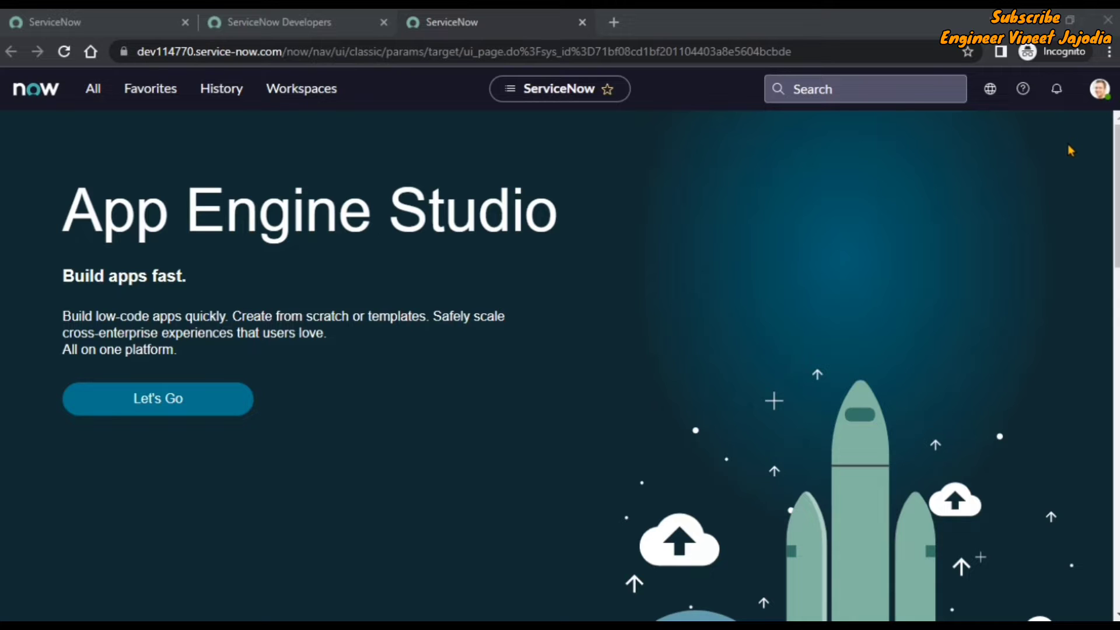
Pin the All navigation menu open and load the Users list using sys_user.LIST.
click(1096, 94)
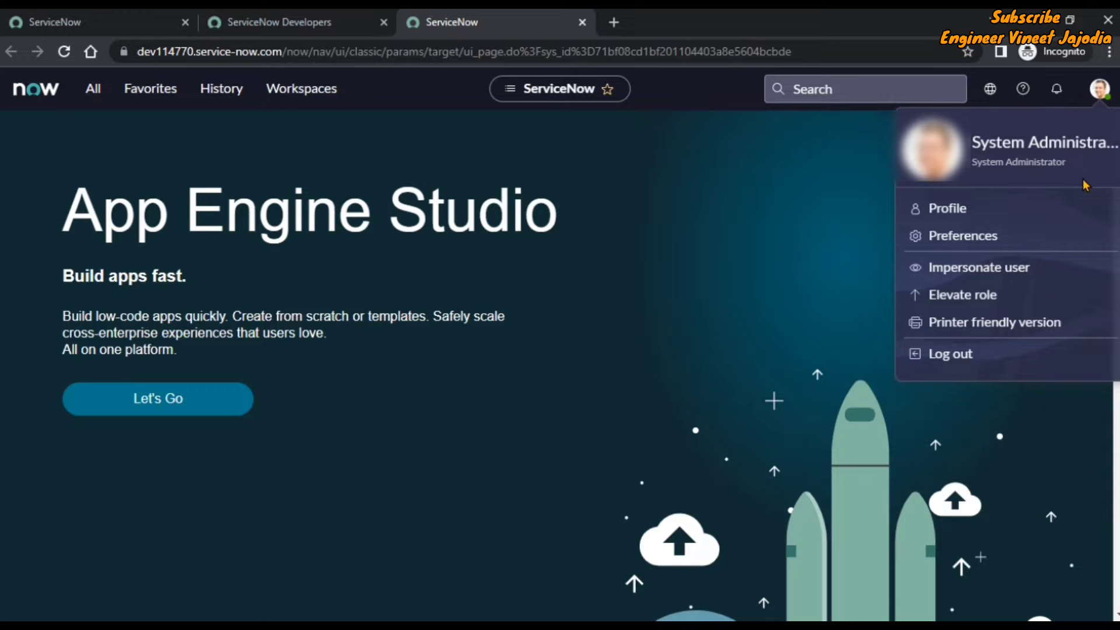
click(656, 239)
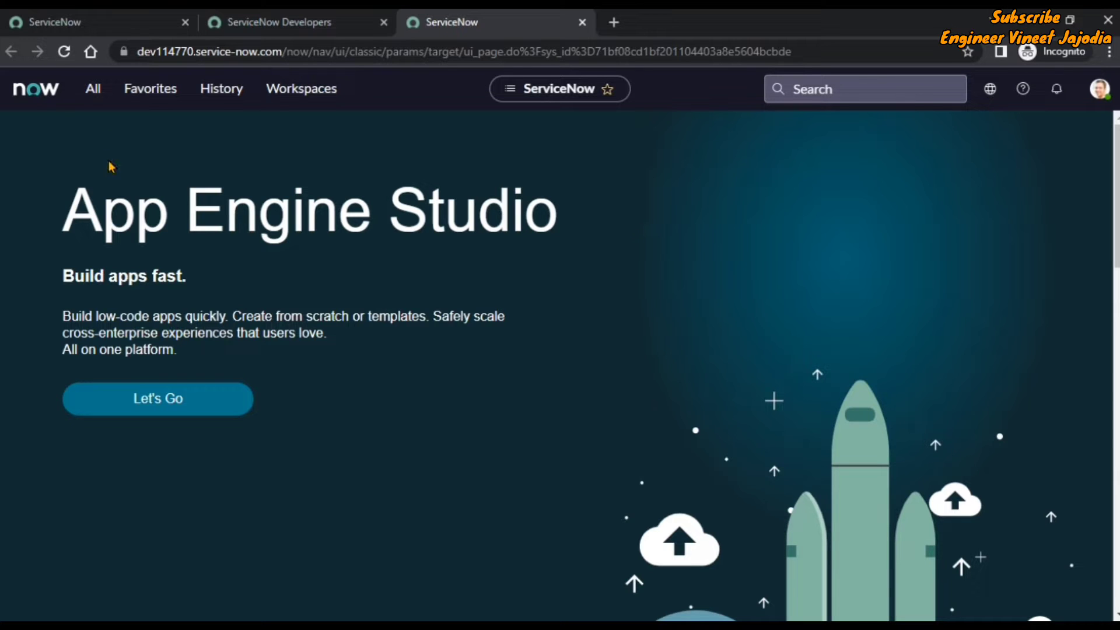
click(90, 94)
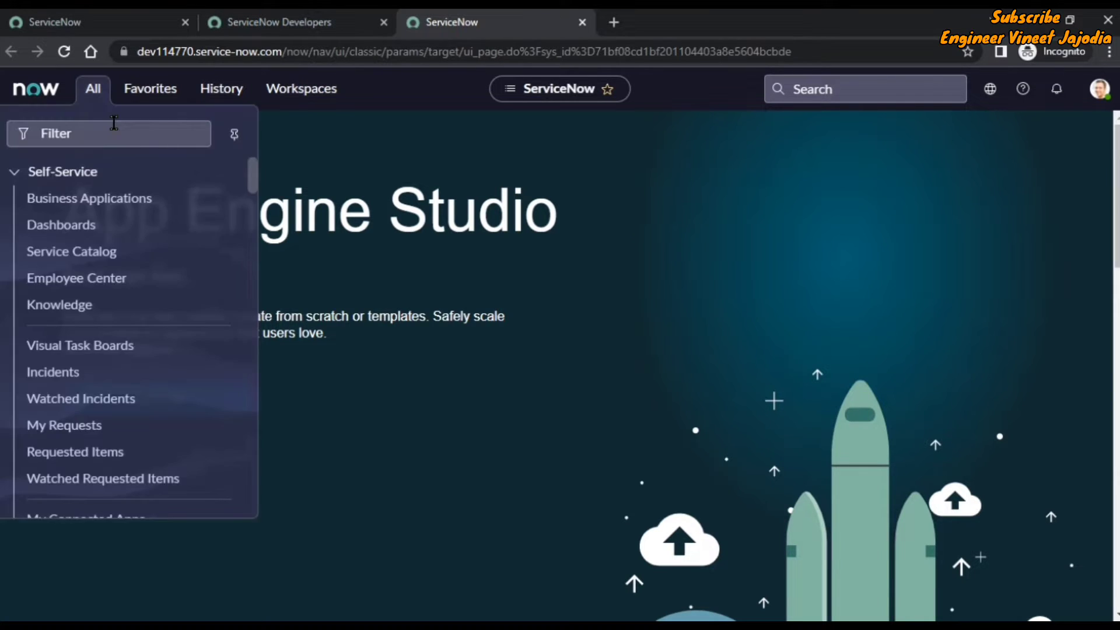
click(236, 140)
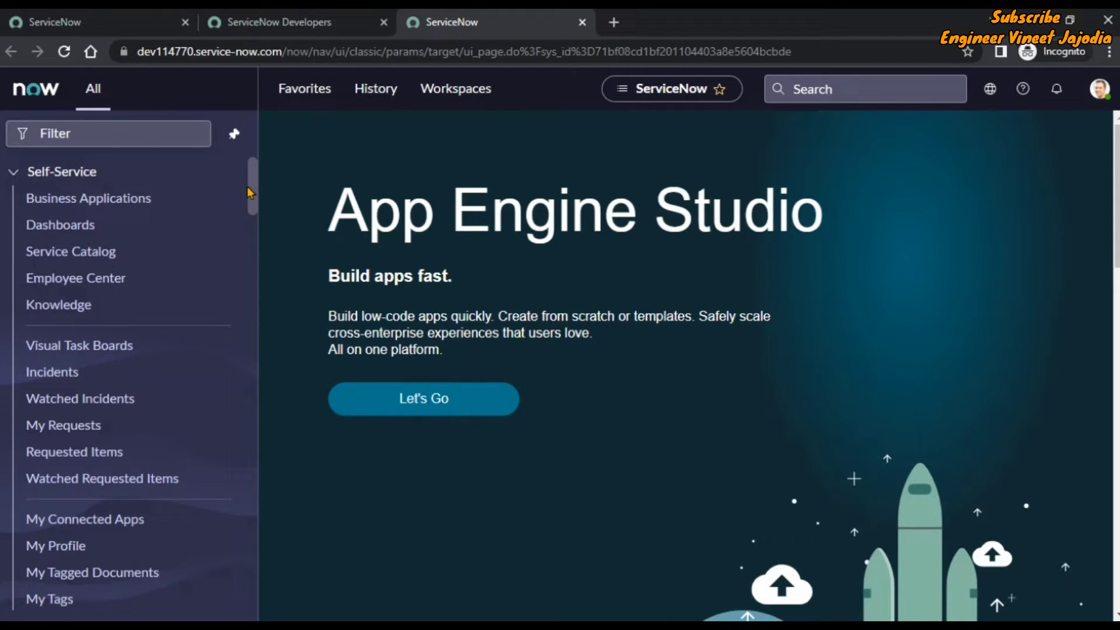
click(108, 136)
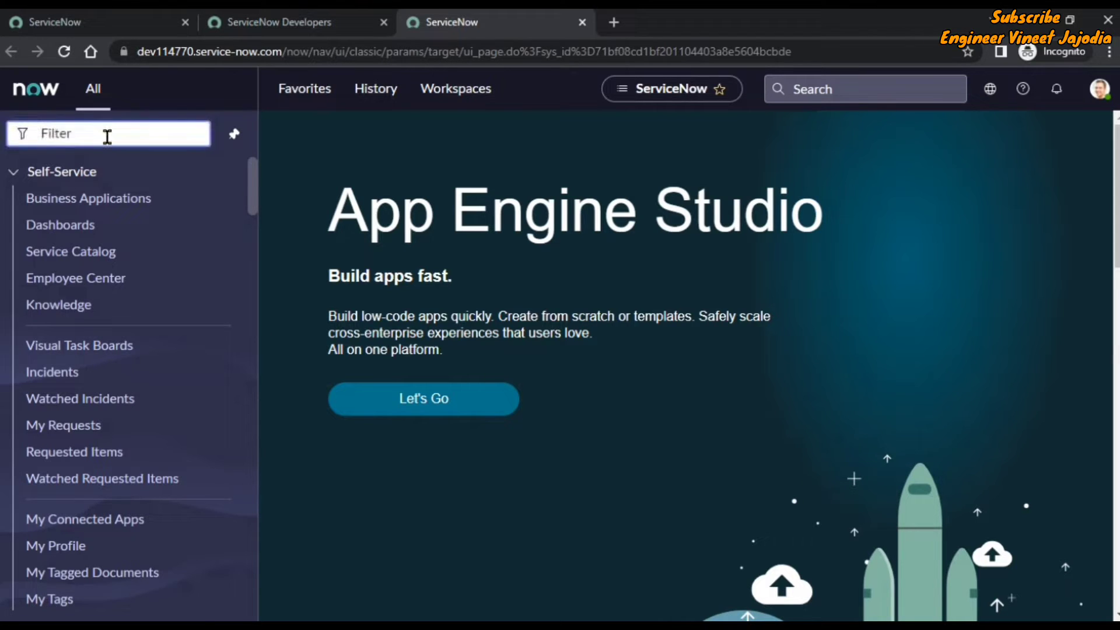
text(sys_user.LI)
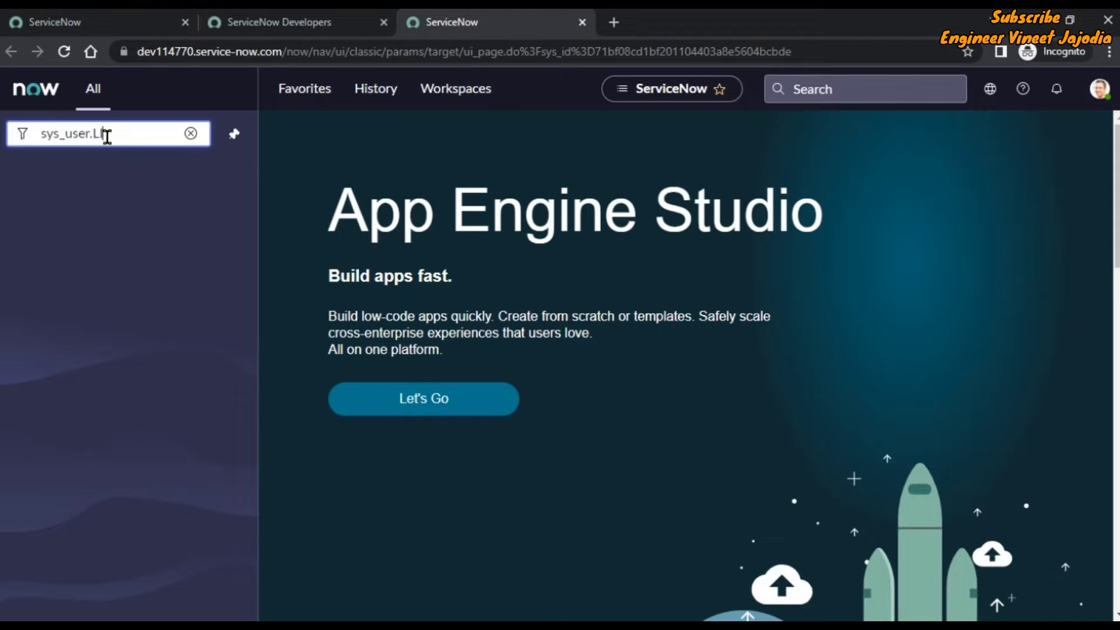
text(ST)
key(Return)
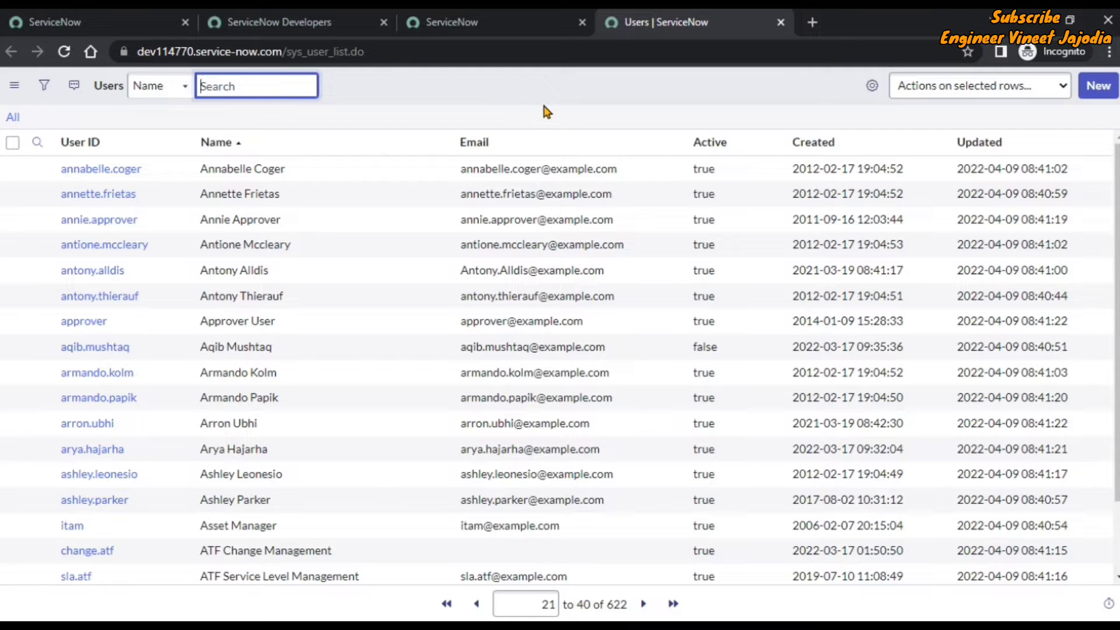
Create a new blank User record from the Users list using New.
click(1088, 93)
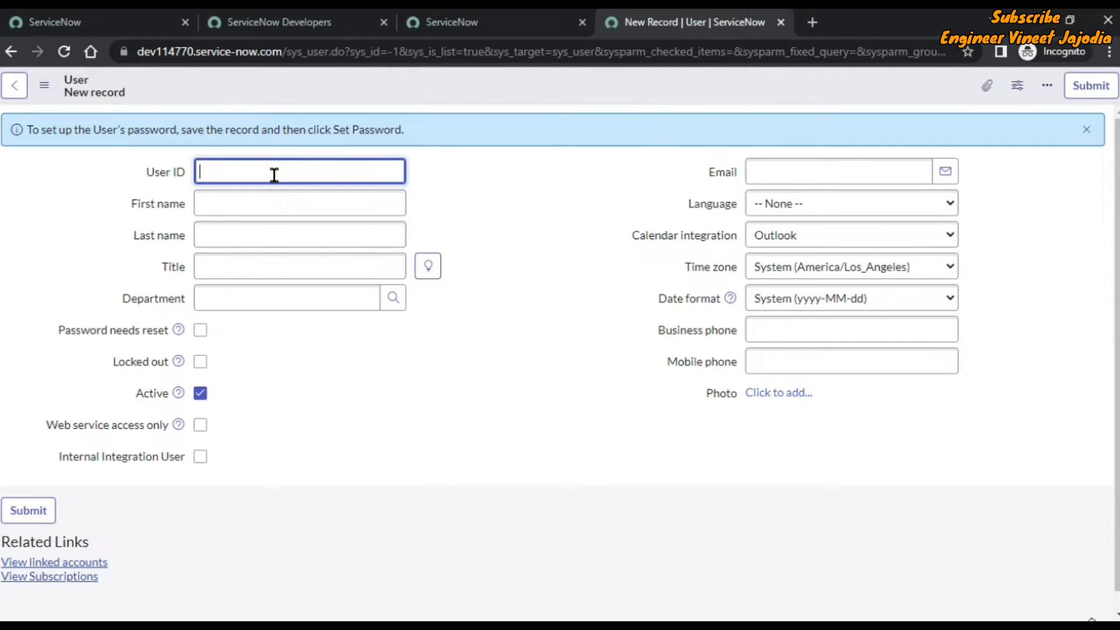
Enter the new user's User ID, first name and last name, and select English as Language.
click(261, 204)
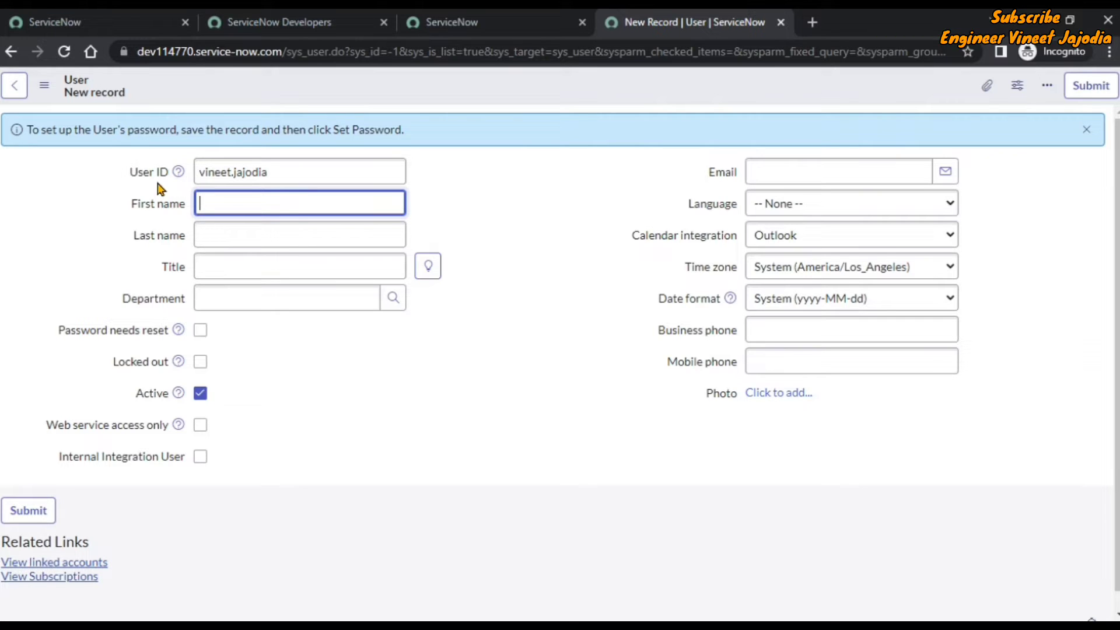
mouse_move(179, 172)
mouse_move(180, 334)
click(252, 227)
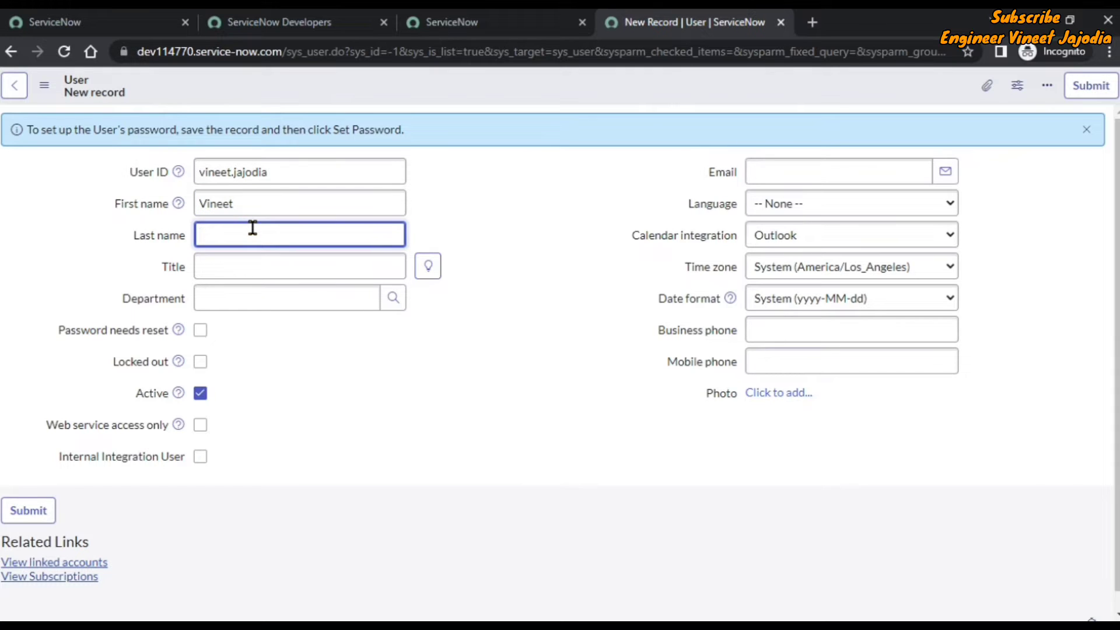
click(324, 342)
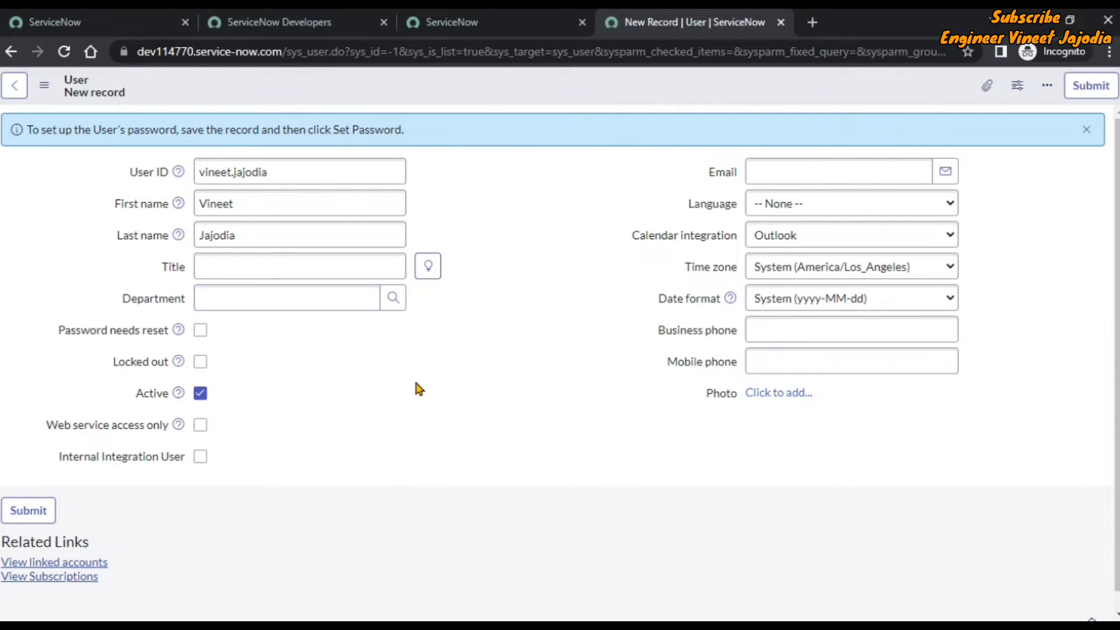
click(851, 203)
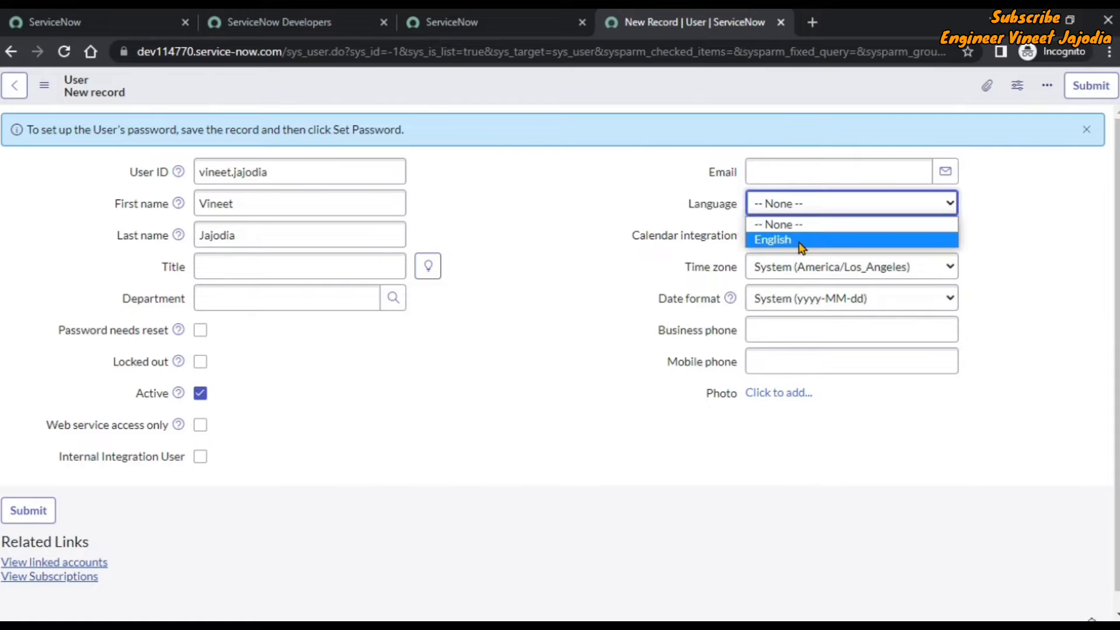
click(769, 238)
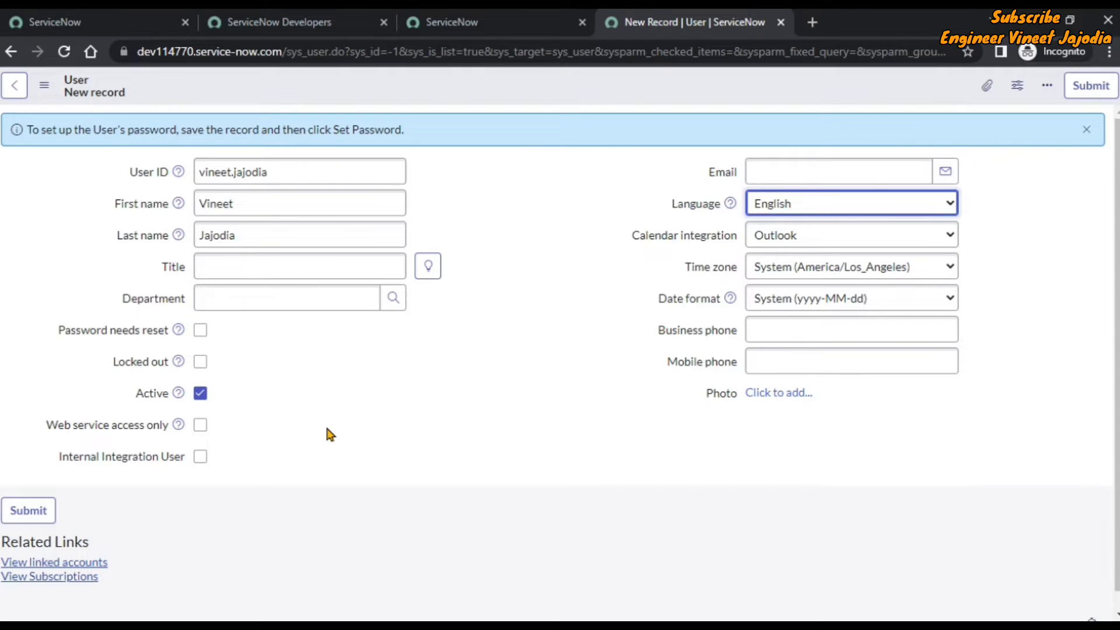
Save the user record from the Additional actions menu and scroll down to the Roles list.
click(49, 88)
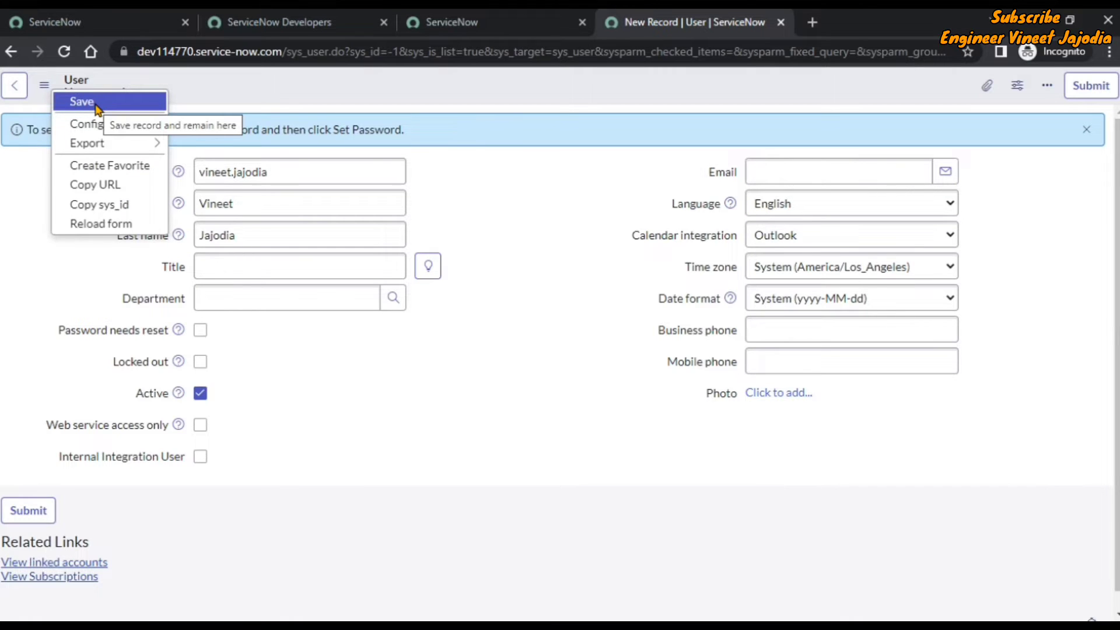
click(96, 103)
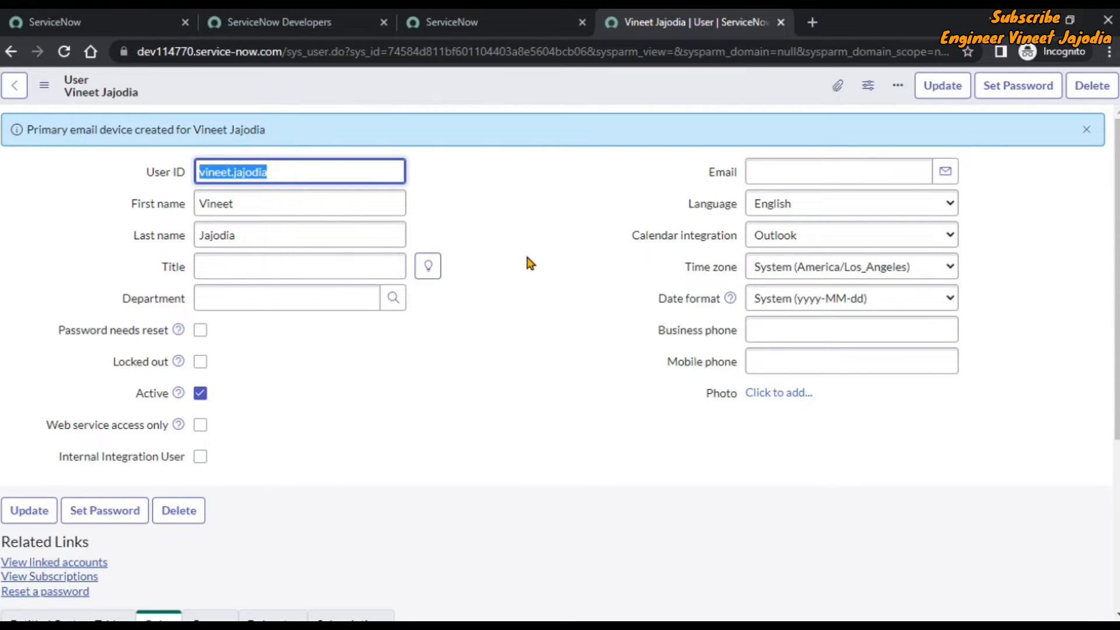
scroll(530, 264, down, 5)
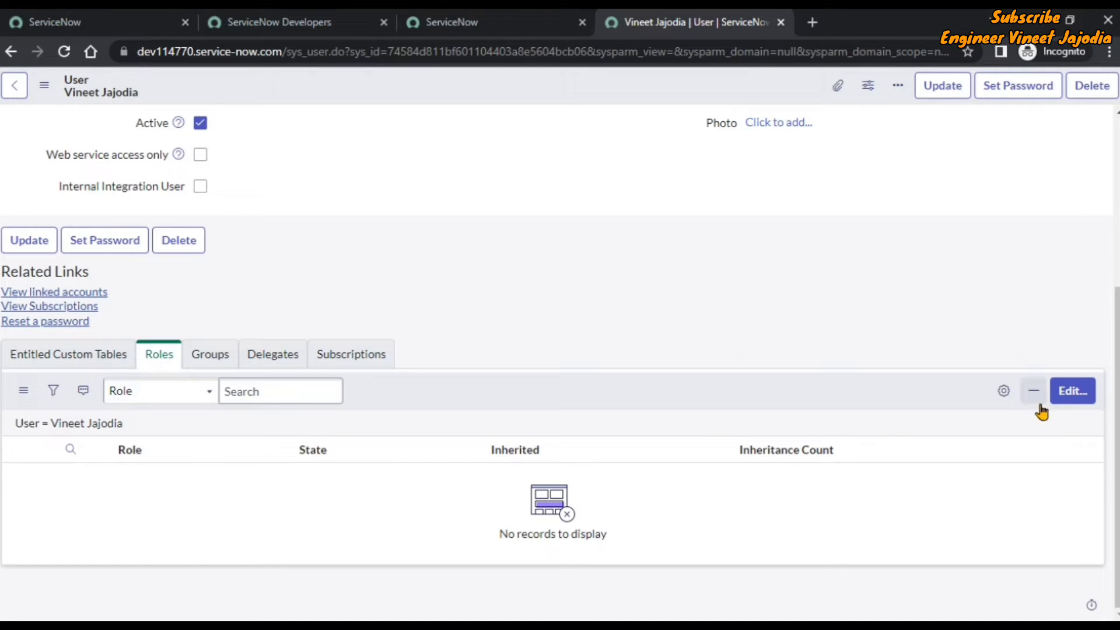
Open the Roles editor, filter the collection by admin, and move admin to the user's roles.
click(1078, 396)
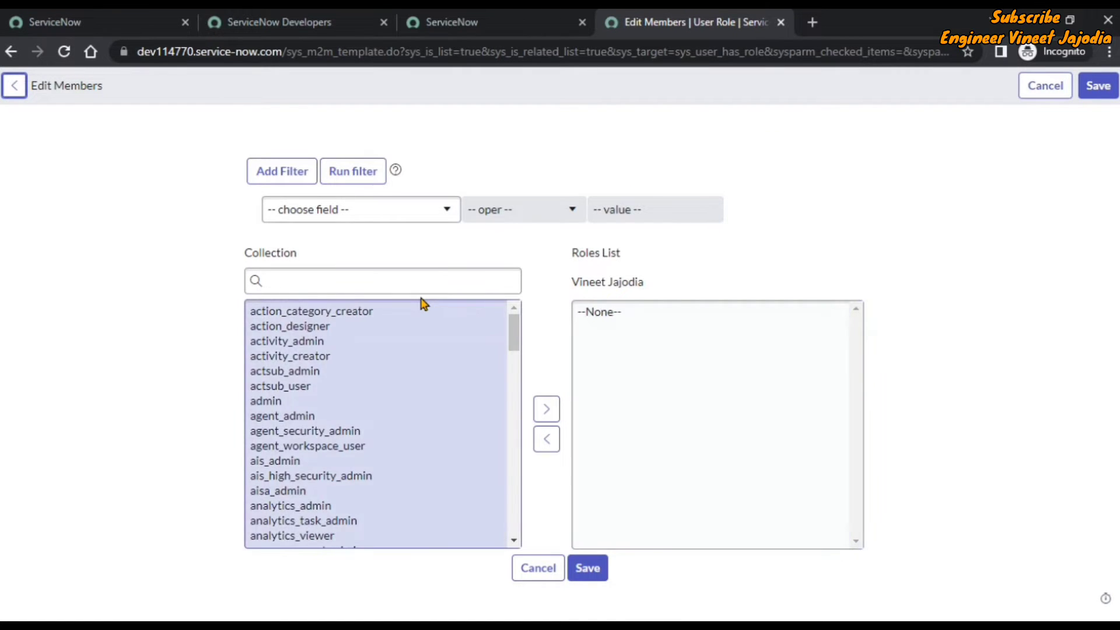
click(365, 282)
text(admin)
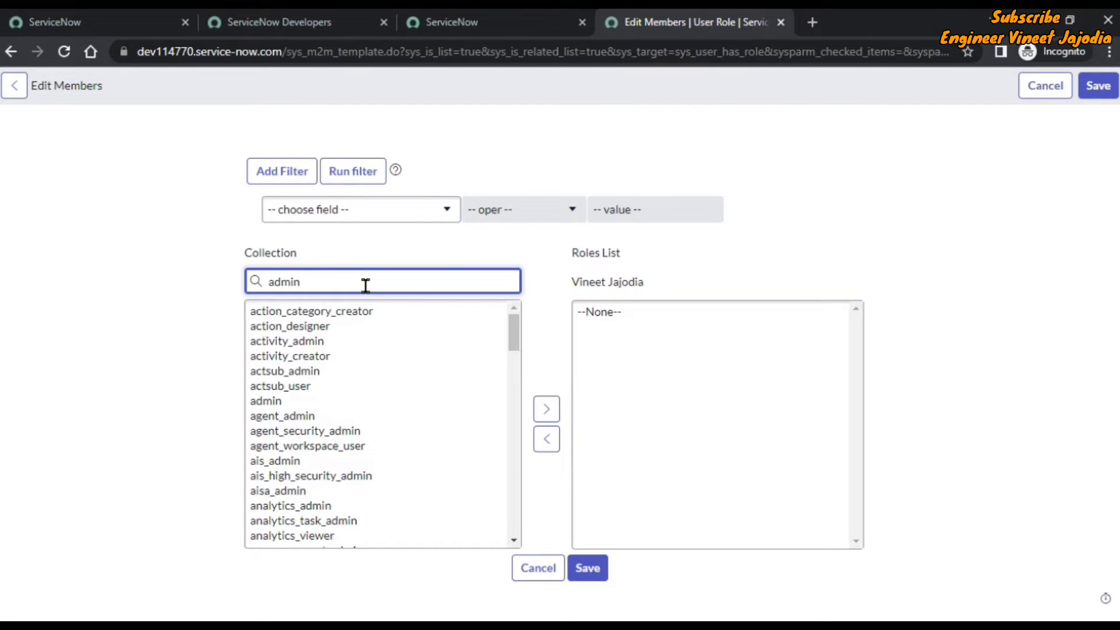
click(335, 312)
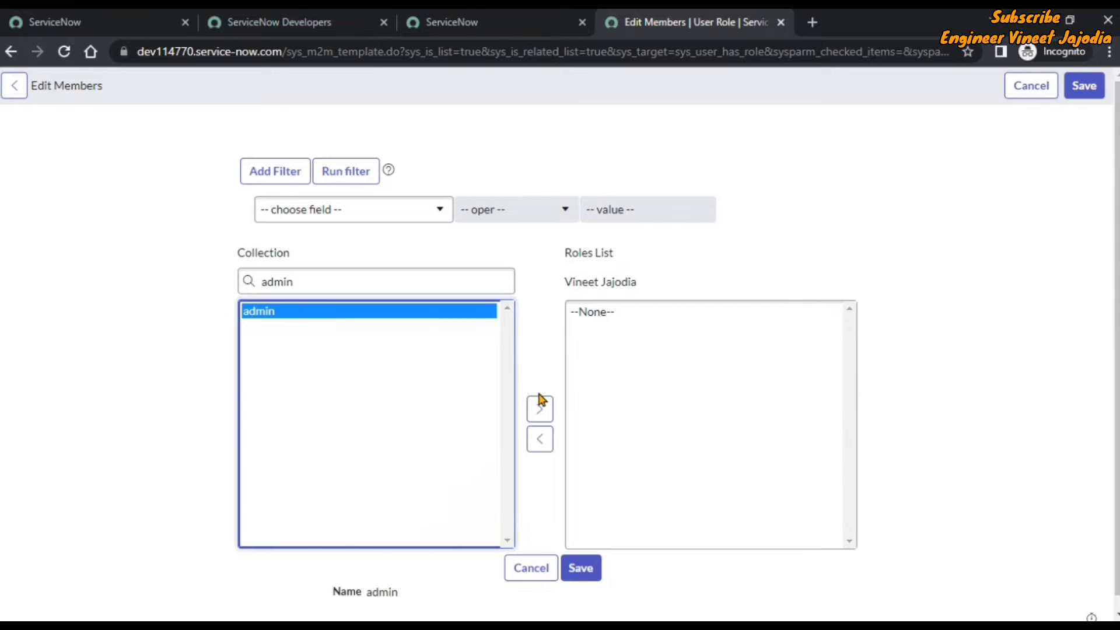
click(554, 412)
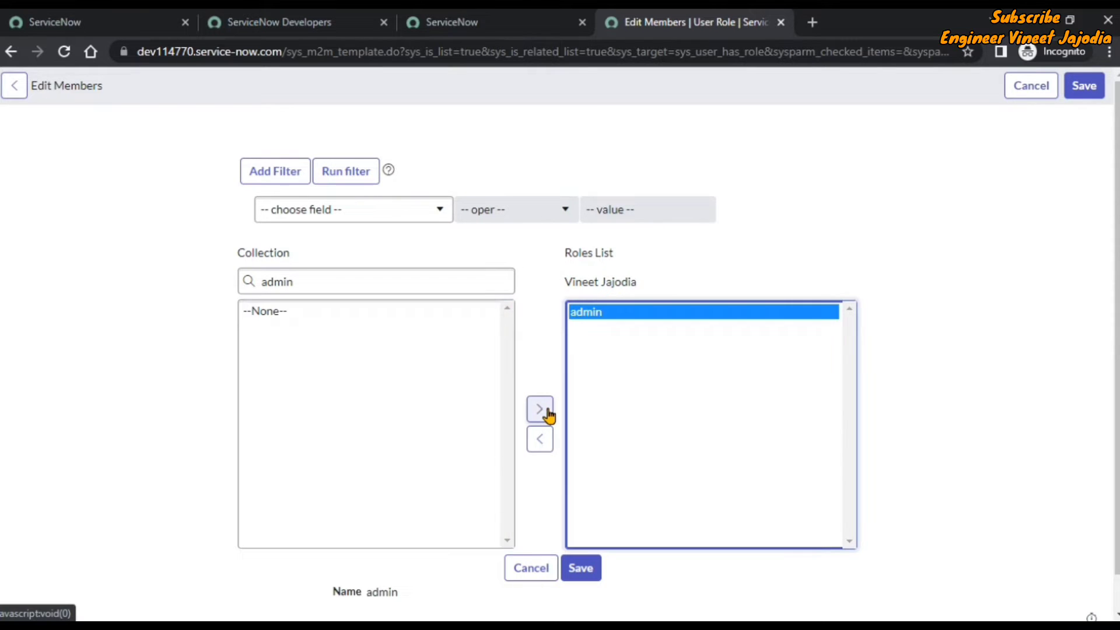
Search the collection for security_admin, then clear the search text.
click(334, 279)
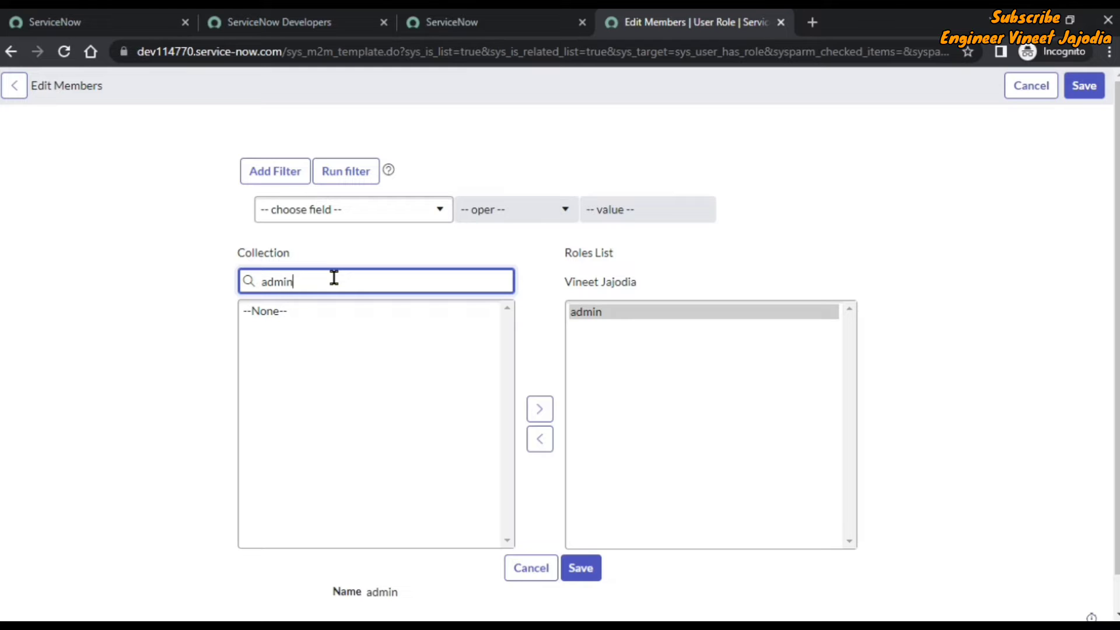
key(BackSpace)
key(BackSpace)
key(BackSpace)
key(BackSpace)
key(BackSpace)
text(security)
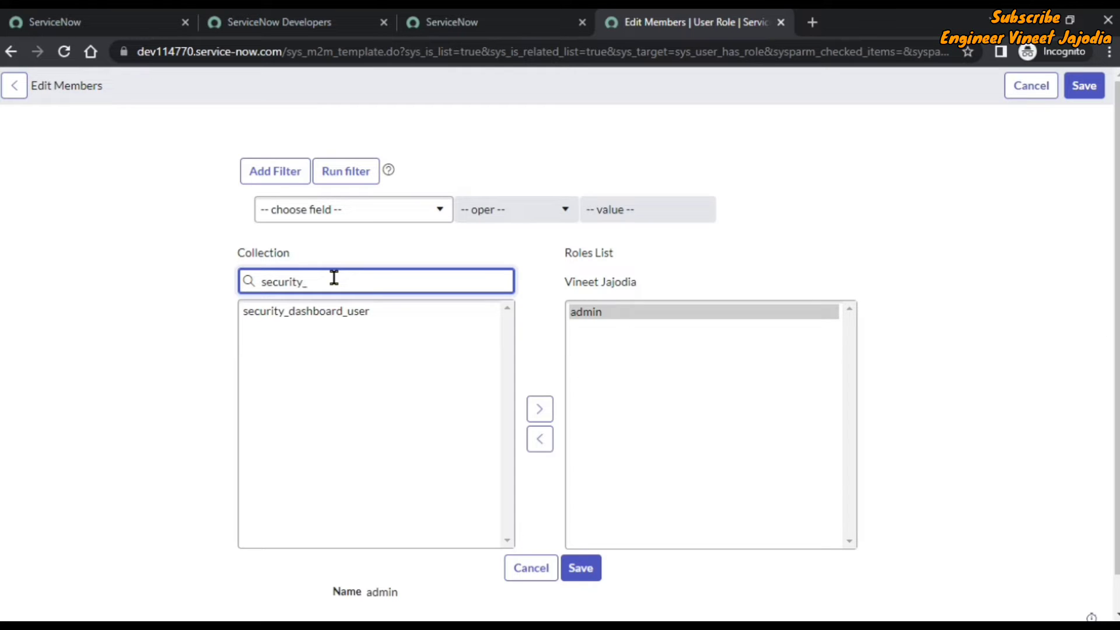
text(_admin)
key(BackSpace)
key(BackSpace)
key(BackSpace)
key(BackSpace)
key(BackSpace)
key(BackSpace)
key(BackSpace)
key(BackSpace)
key(BackSpace)
key(BackSpace)
key(BackSpace)
key(BackSpace)
key(BackSpace)
key(BackSpace)
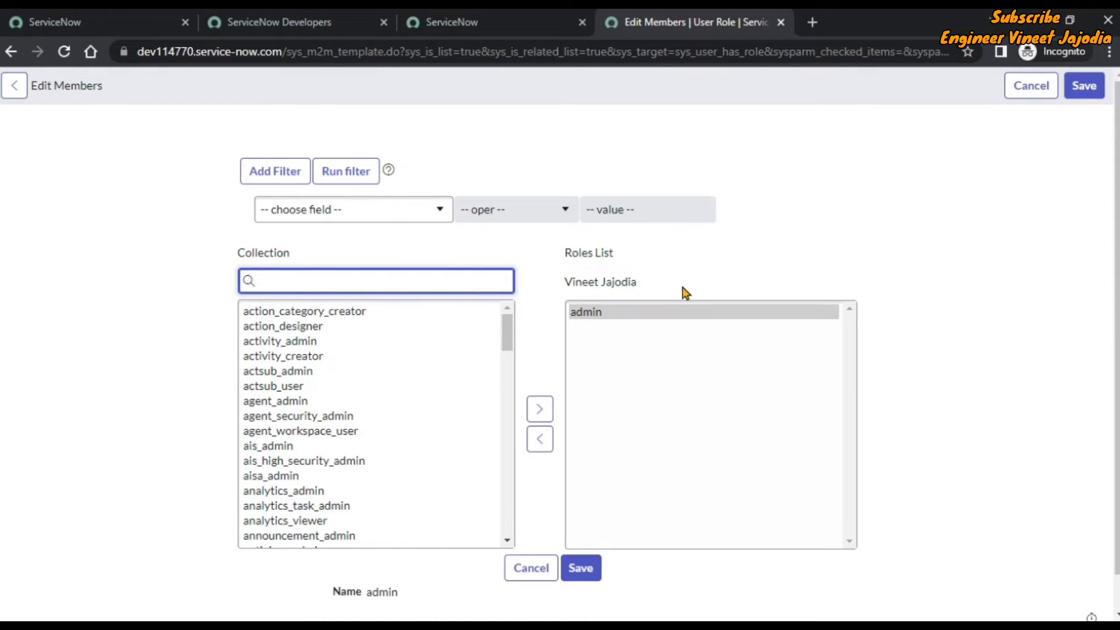
Save the role assignments, review the 22 resulting roles, and dismiss the 'Adding Role' messages.
click(594, 572)
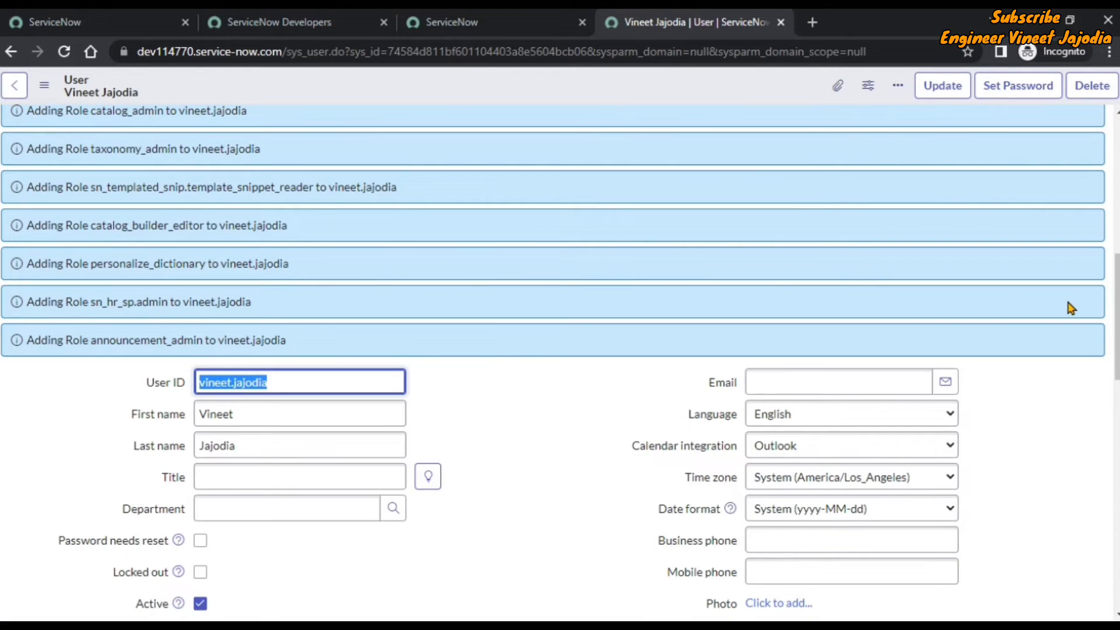
drag(1118, 309, 1117, 174)
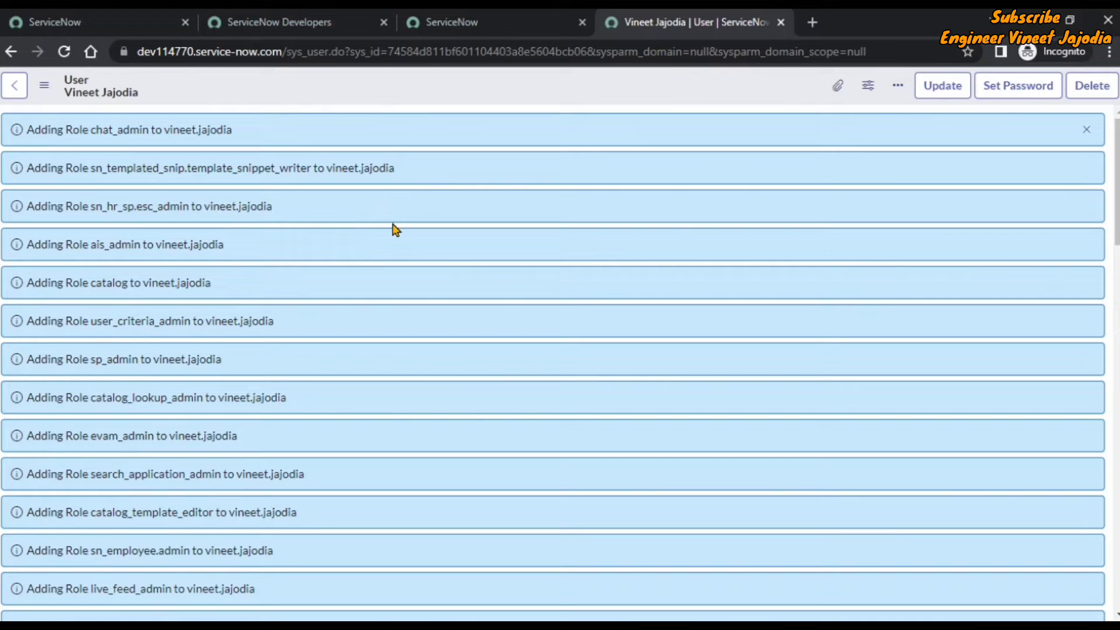
scroll(257, 201, down, 1)
scroll(394, 200, down, 10)
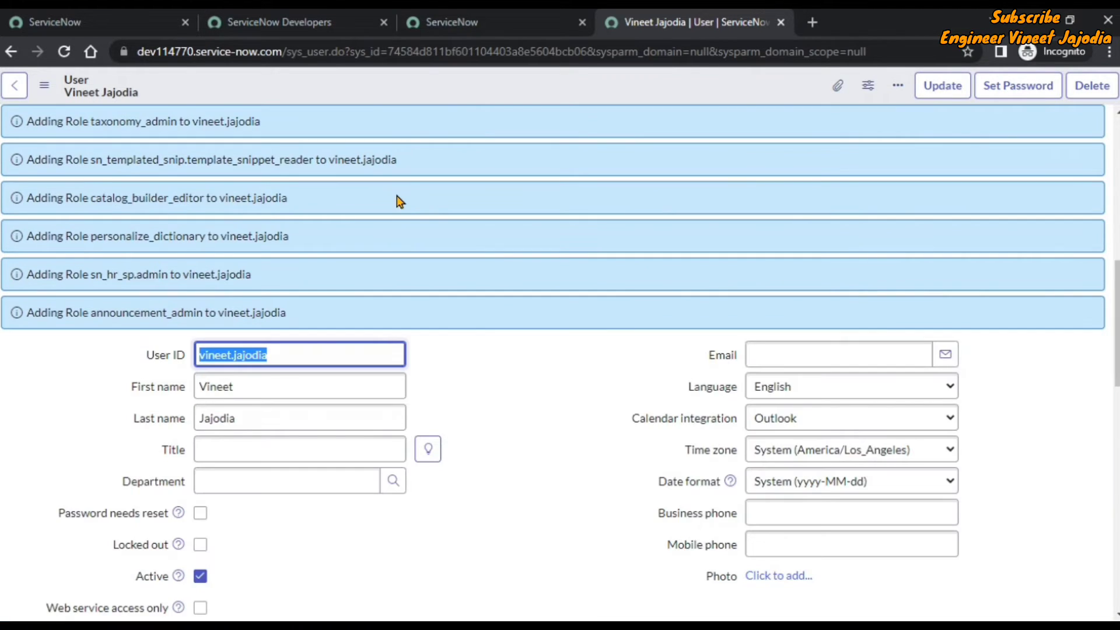
scroll(499, 233, down, 4)
scroll(518, 227, down, 4)
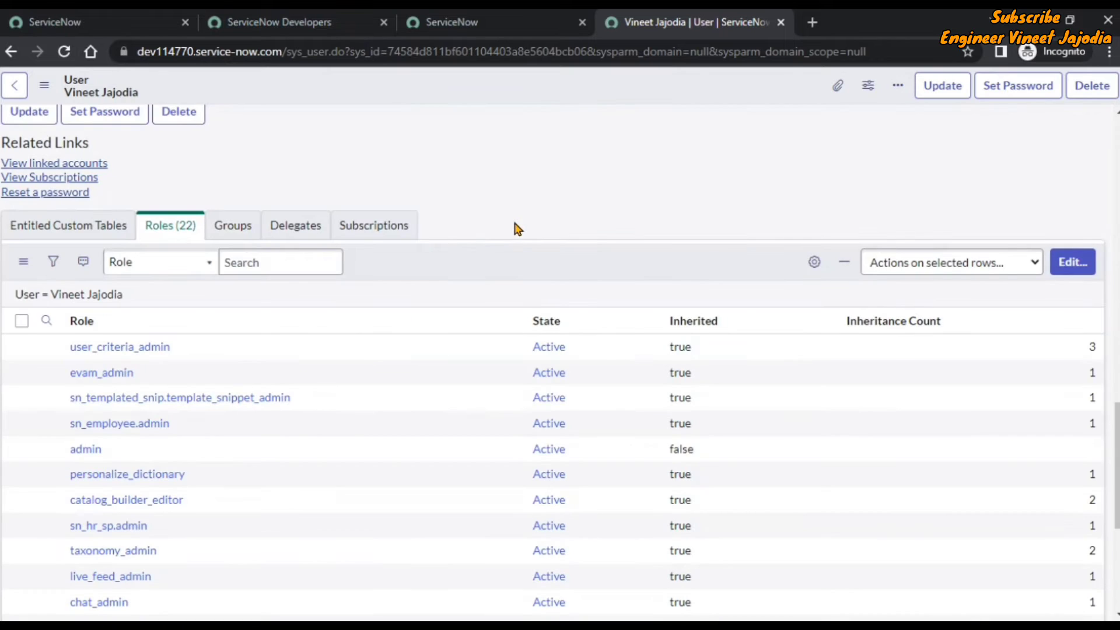
scroll(542, 227, down, 2)
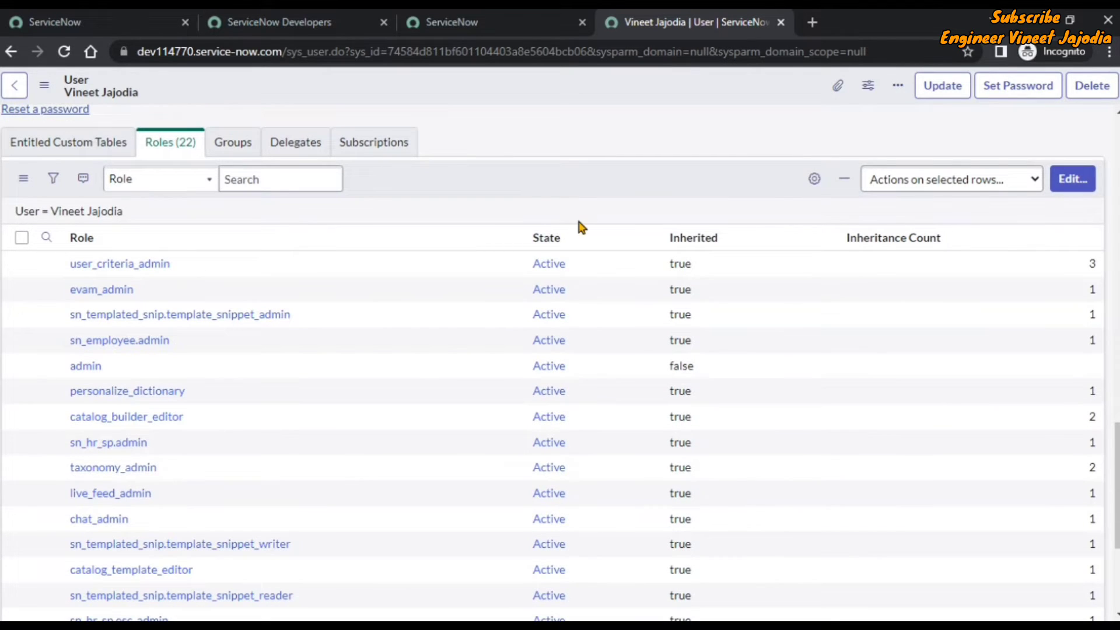
scroll(400, 247, down, 4)
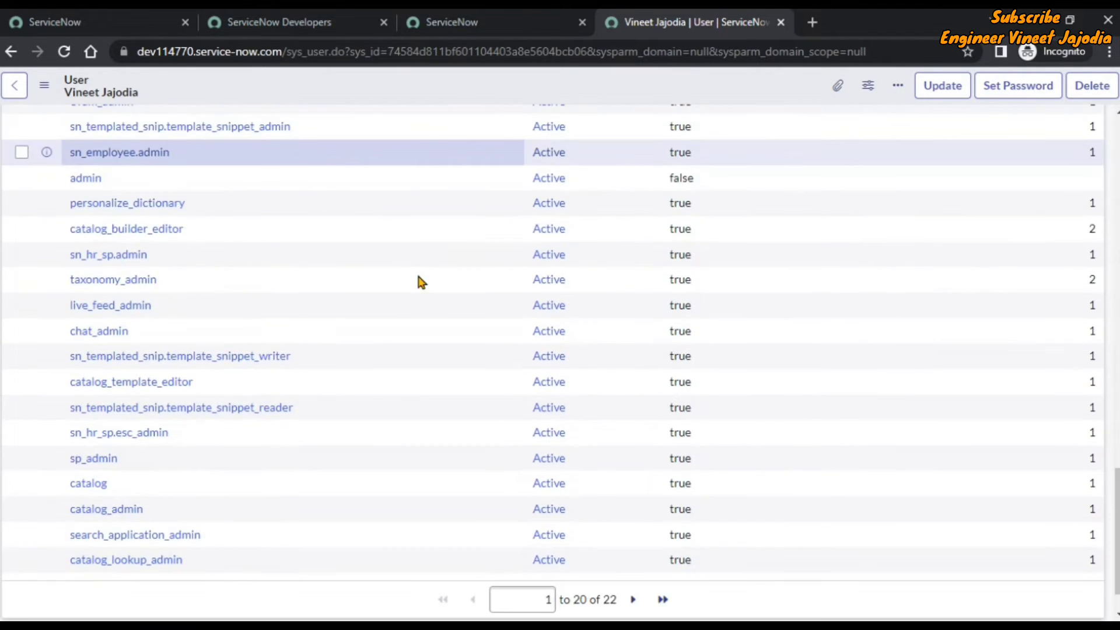
scroll(418, 282, up, 5)
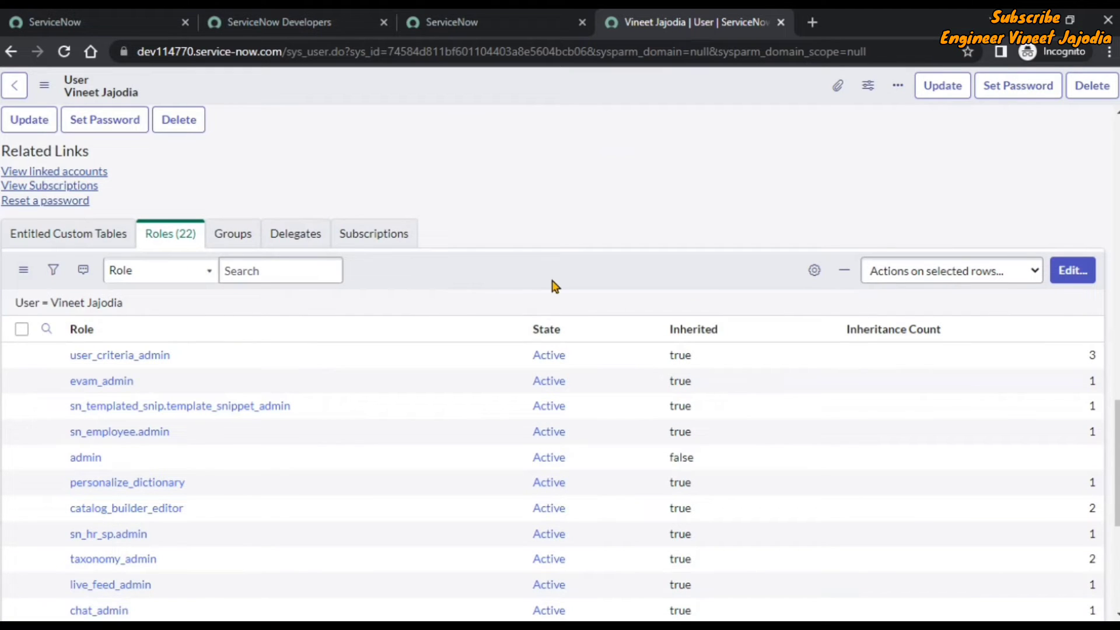
scroll(845, 195, up, 5)
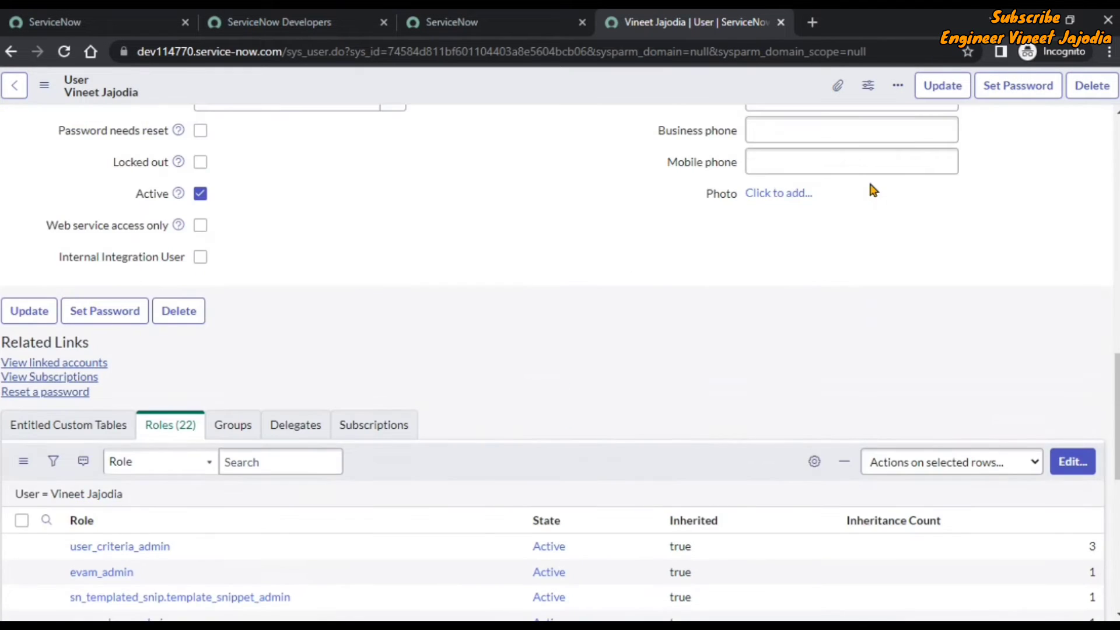
scroll(873, 190, up, 12)
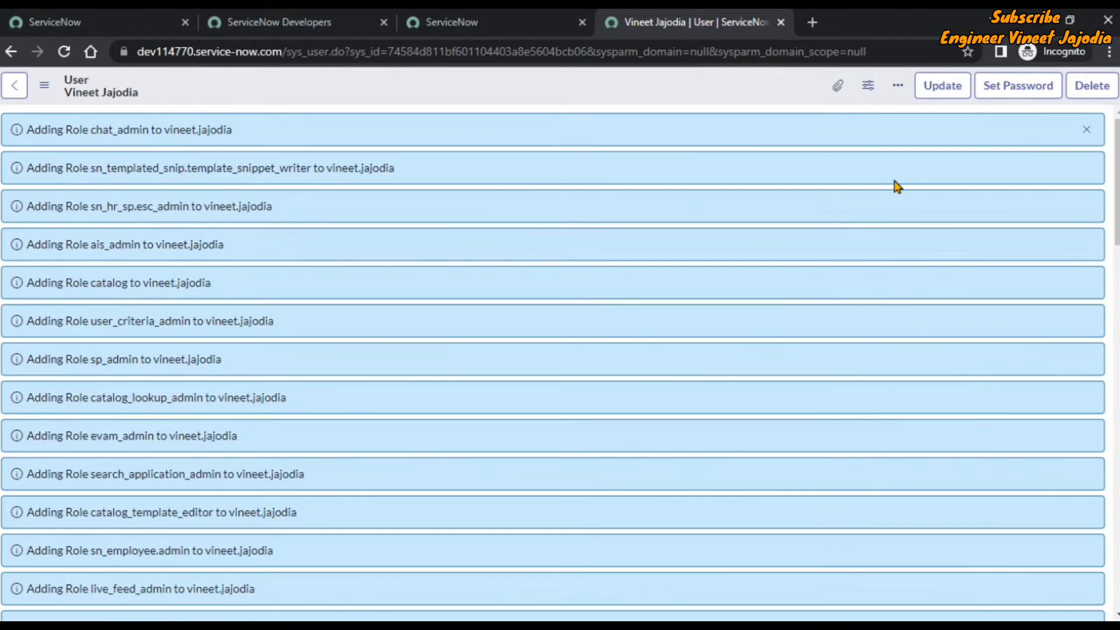
click(1085, 129)
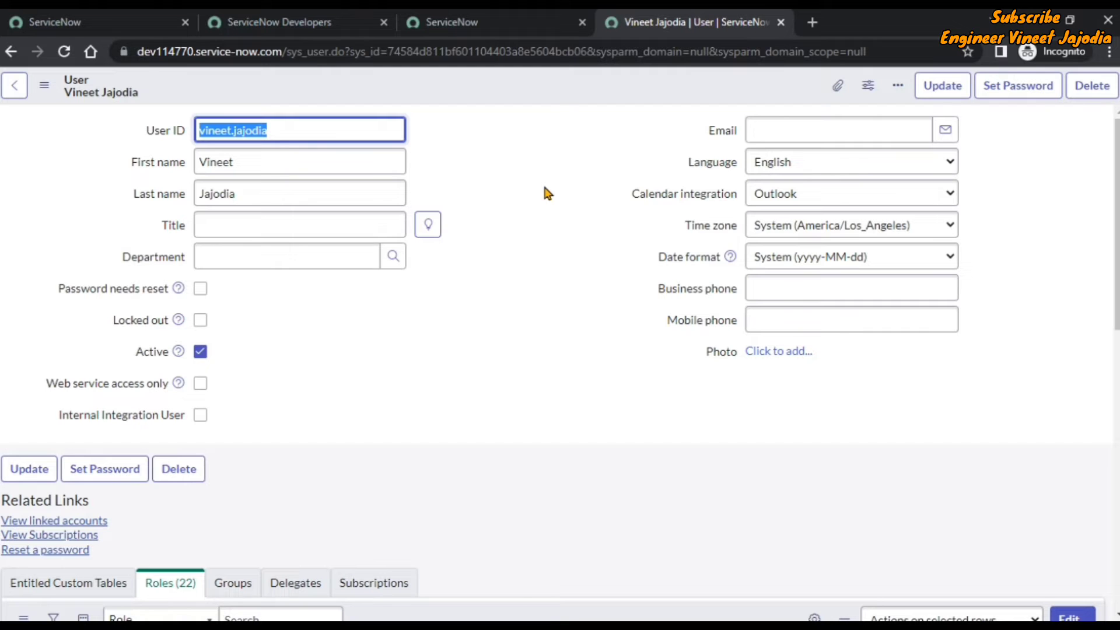
In the other ServiceNow tab, open the signed-in administrator's Profile from the avatar menu.
click(502, 23)
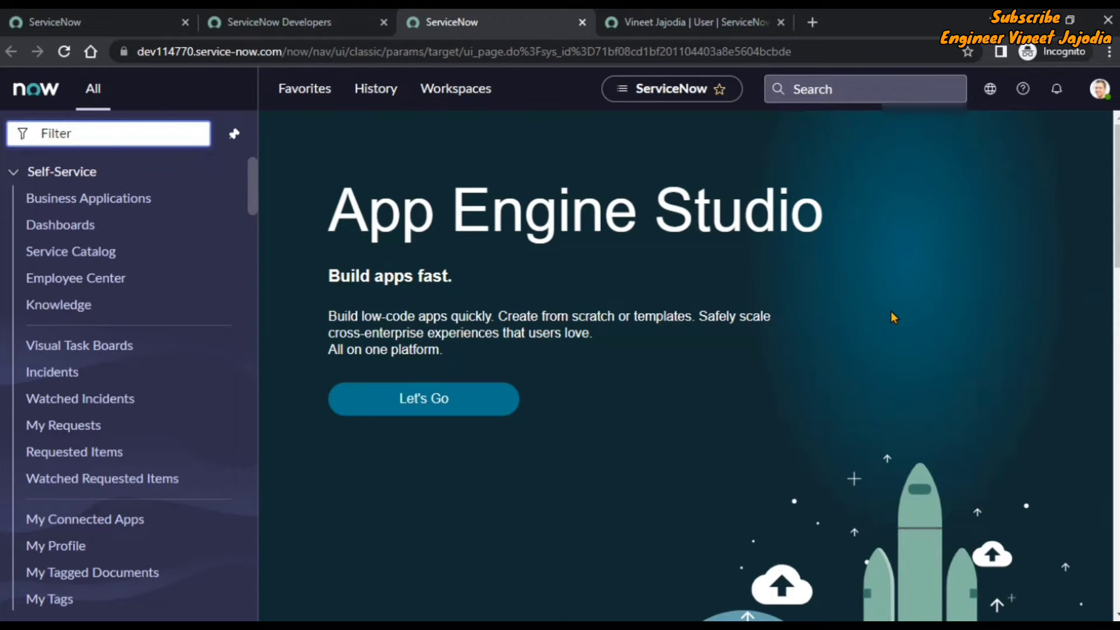
click(1100, 89)
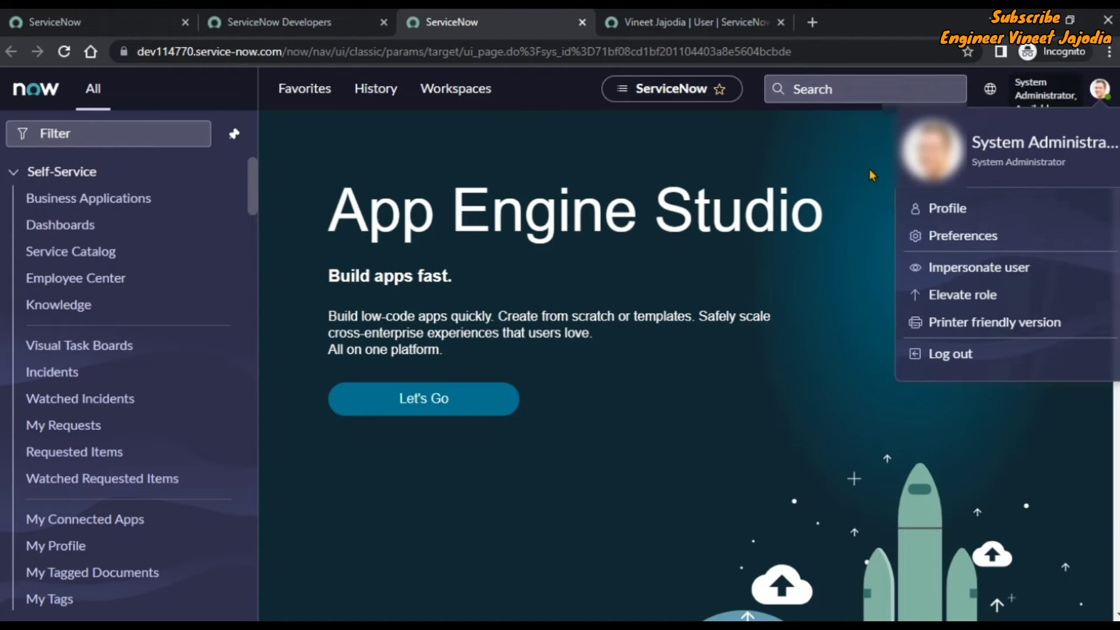
click(840, 180)
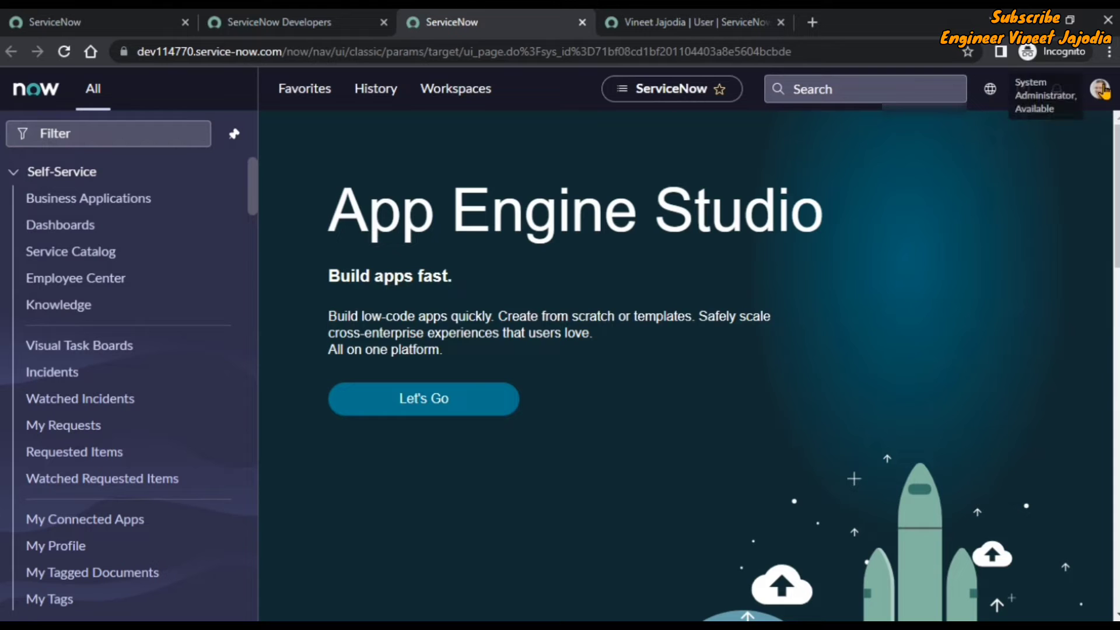
click(1103, 90)
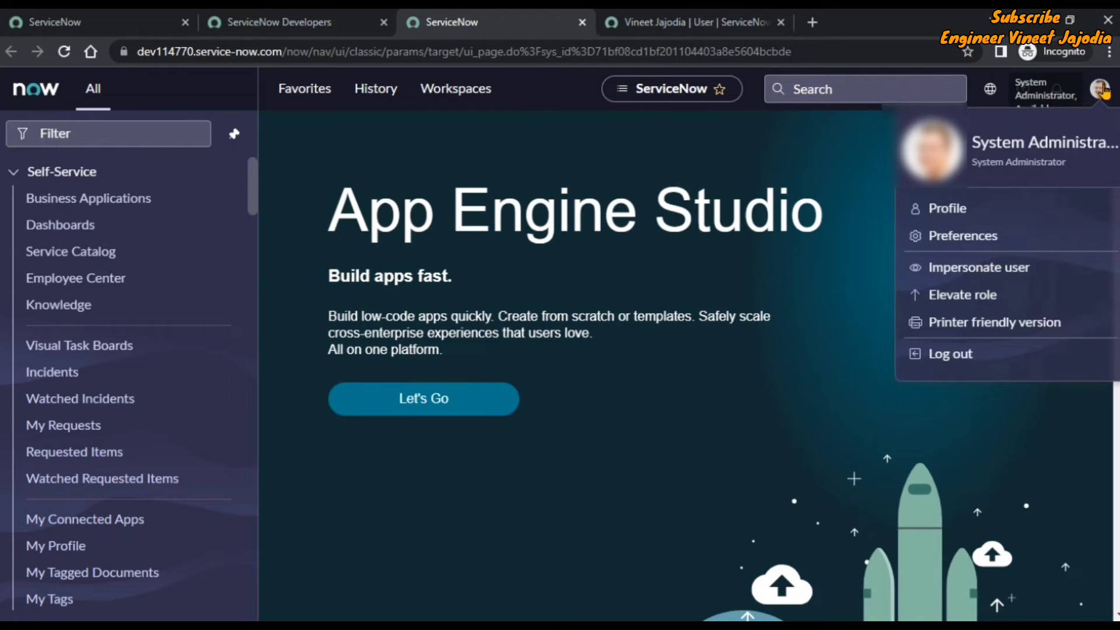
click(957, 217)
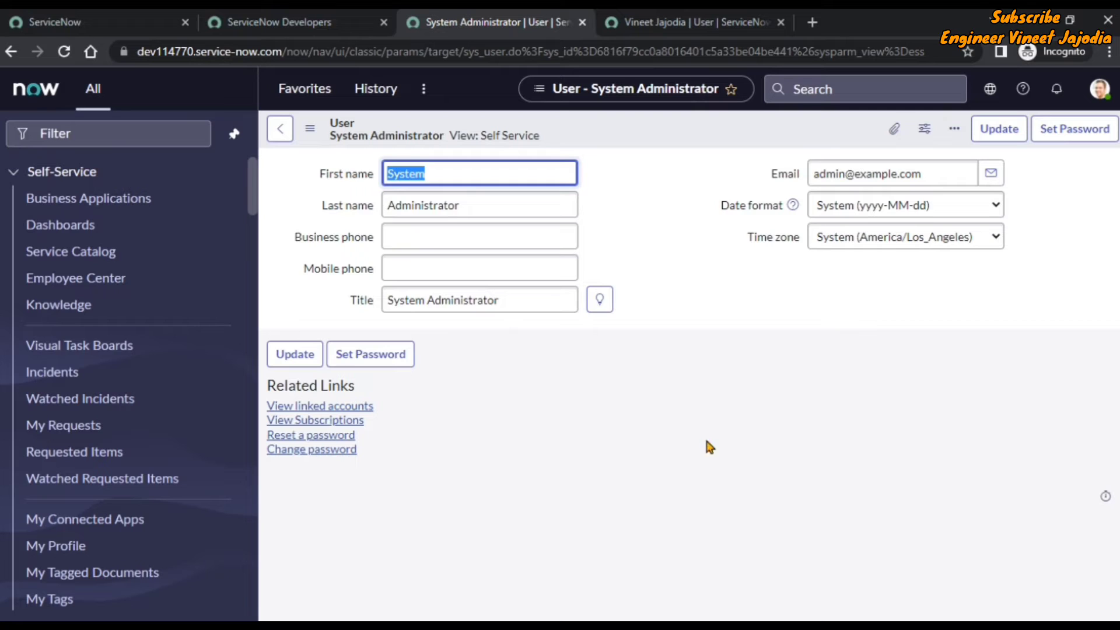
Switch the administrator's profile form to Default view from the Additional actions menu.
click(309, 129)
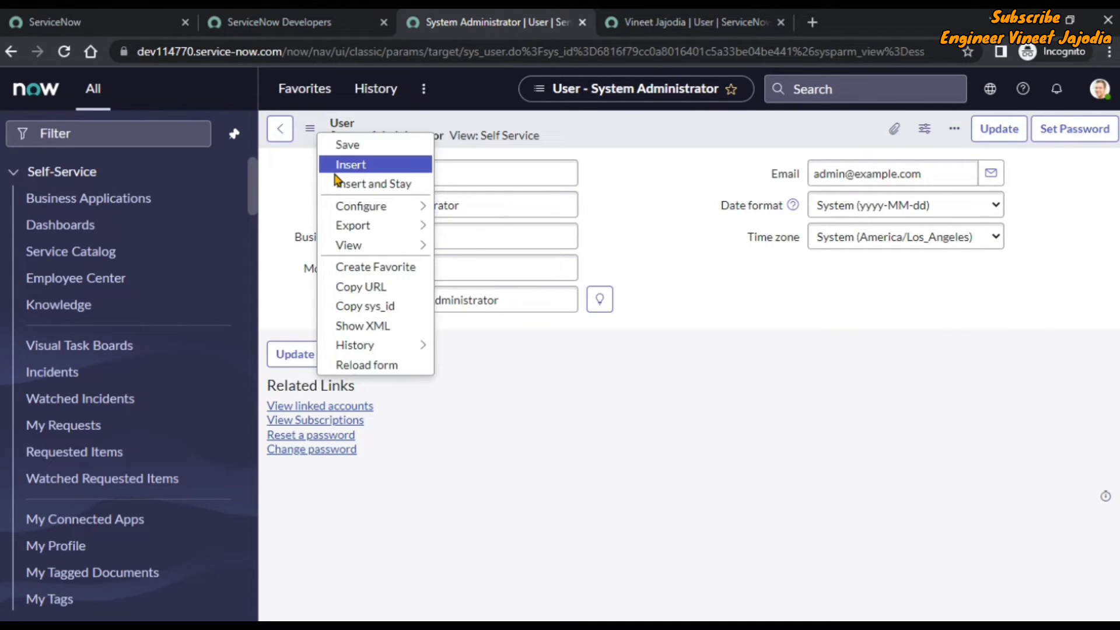
mouse_move(390, 249)
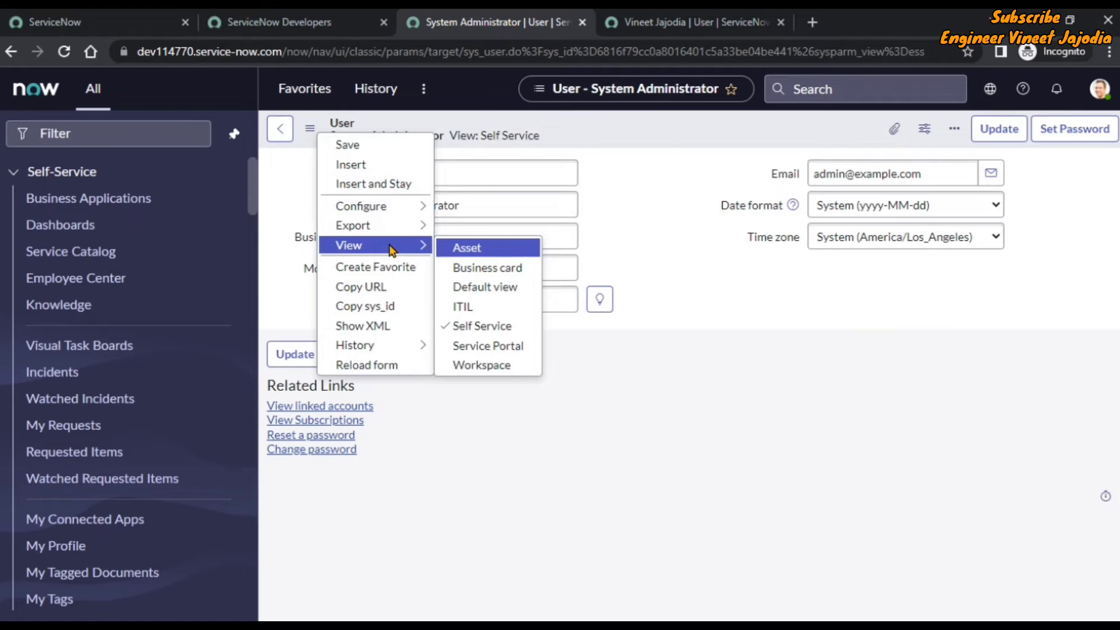
click(515, 290)
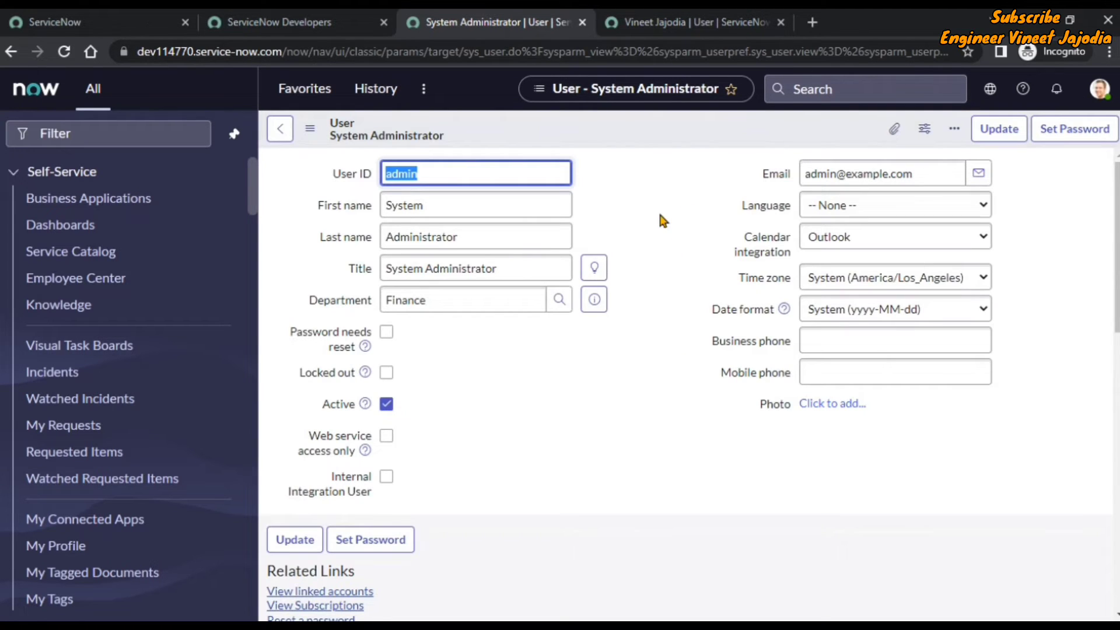
Compare both users' Roles lists, then edit the administrator's 25 role memberships.
click(676, 26)
scroll(621, 218, down, 10)
scroll(621, 217, up, 10)
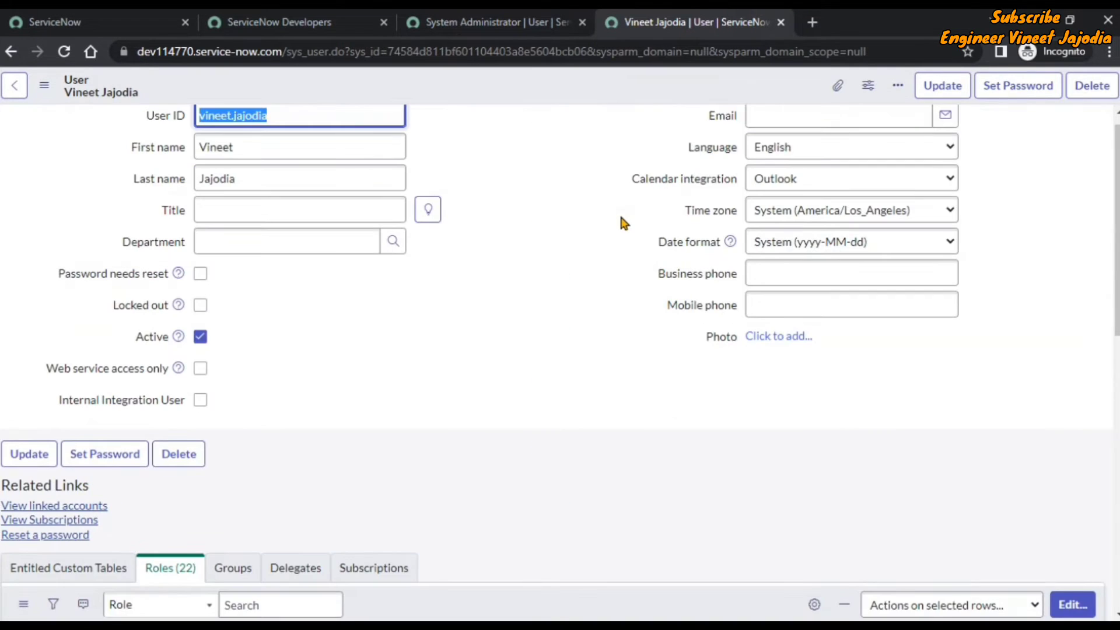
click(488, 28)
scroll(692, 279, down, 5)
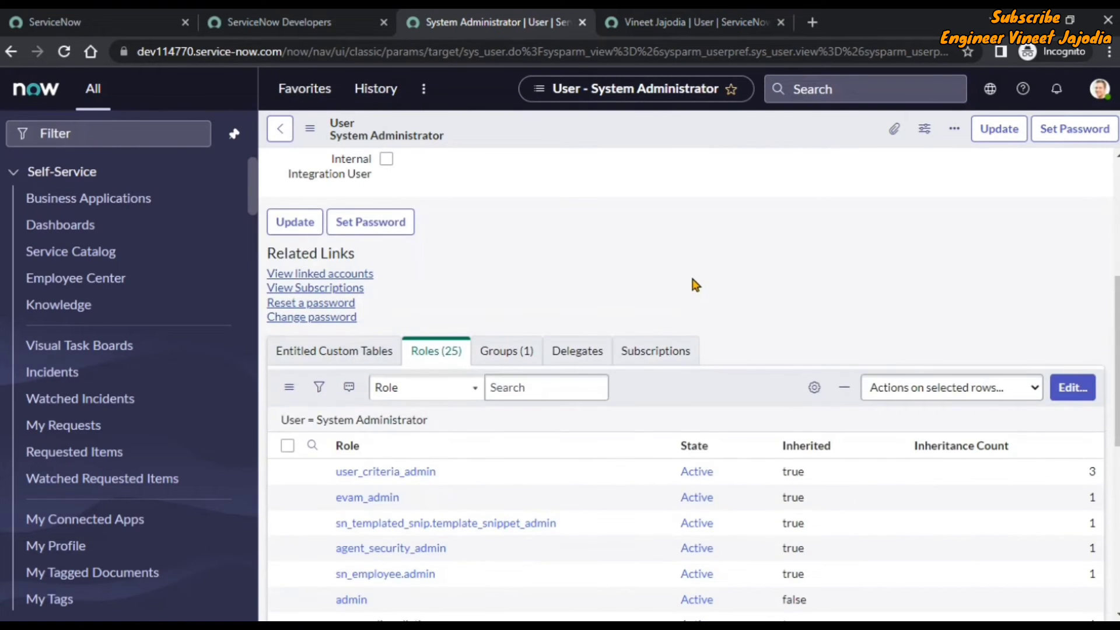
scroll(694, 284, down, 3)
scroll(682, 285, down, 3)
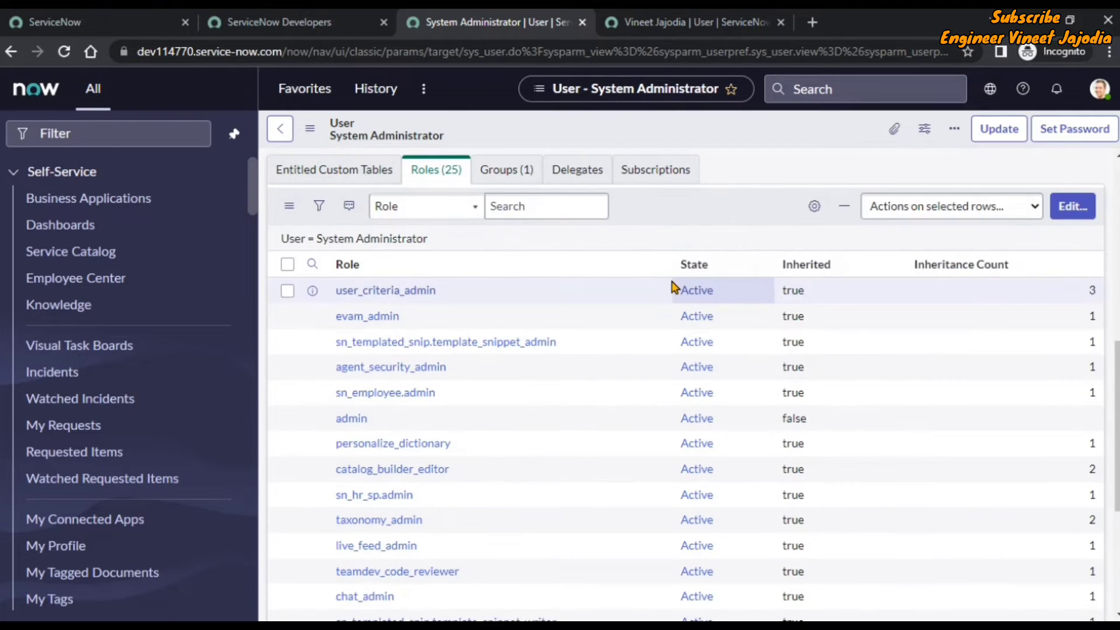
scroll(672, 286, up, 1)
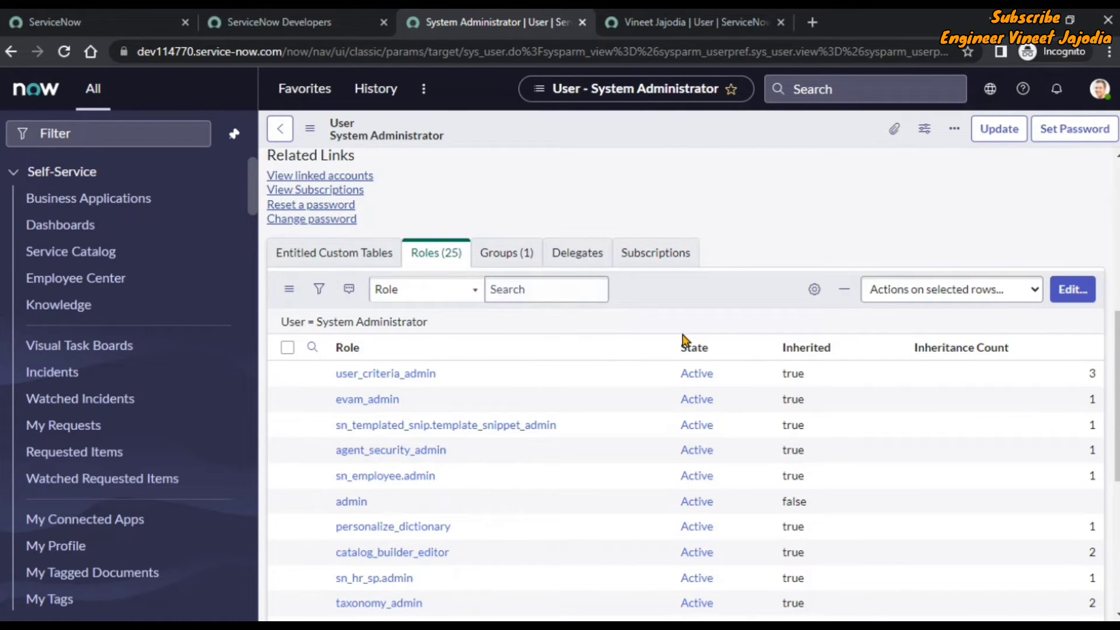
click(1072, 298)
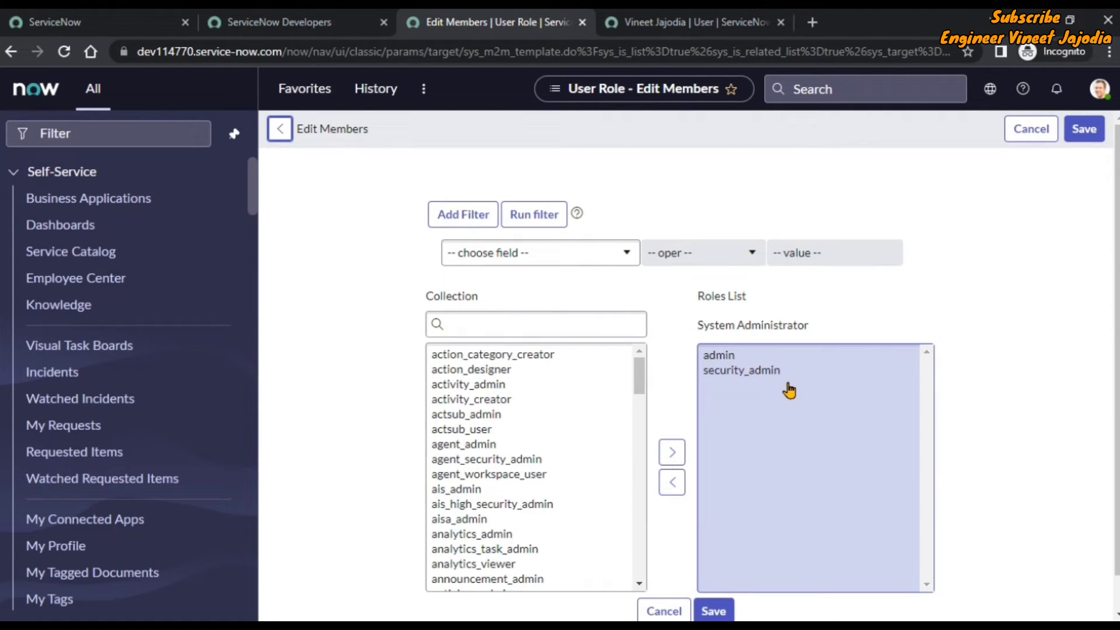
Check the new user's tab, then cancel the administrator's role editor without saving.
click(670, 22)
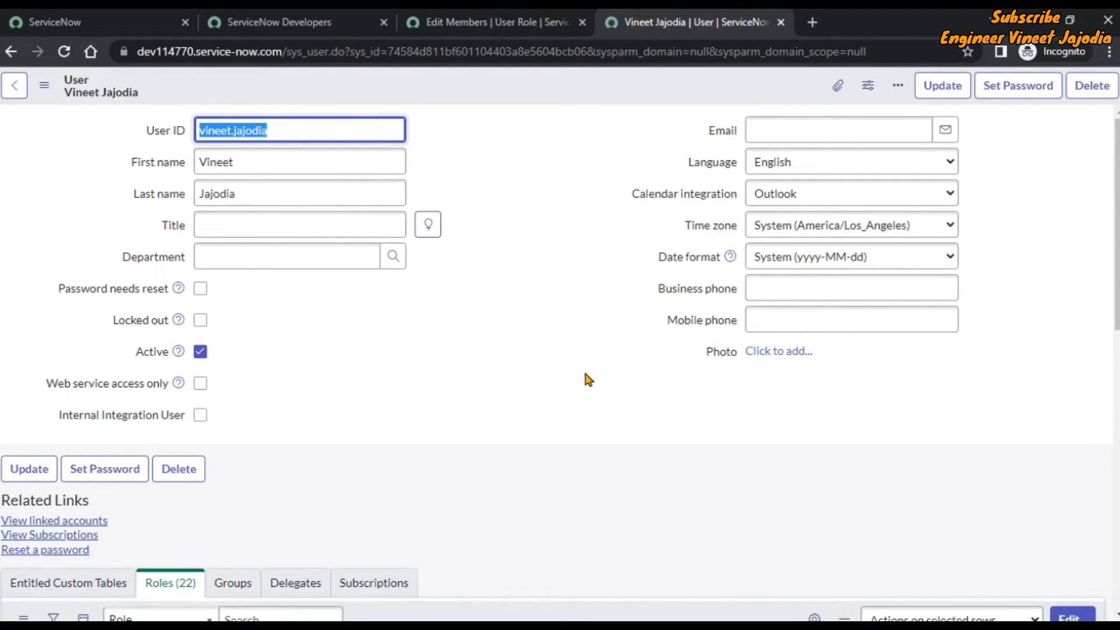
click(464, 16)
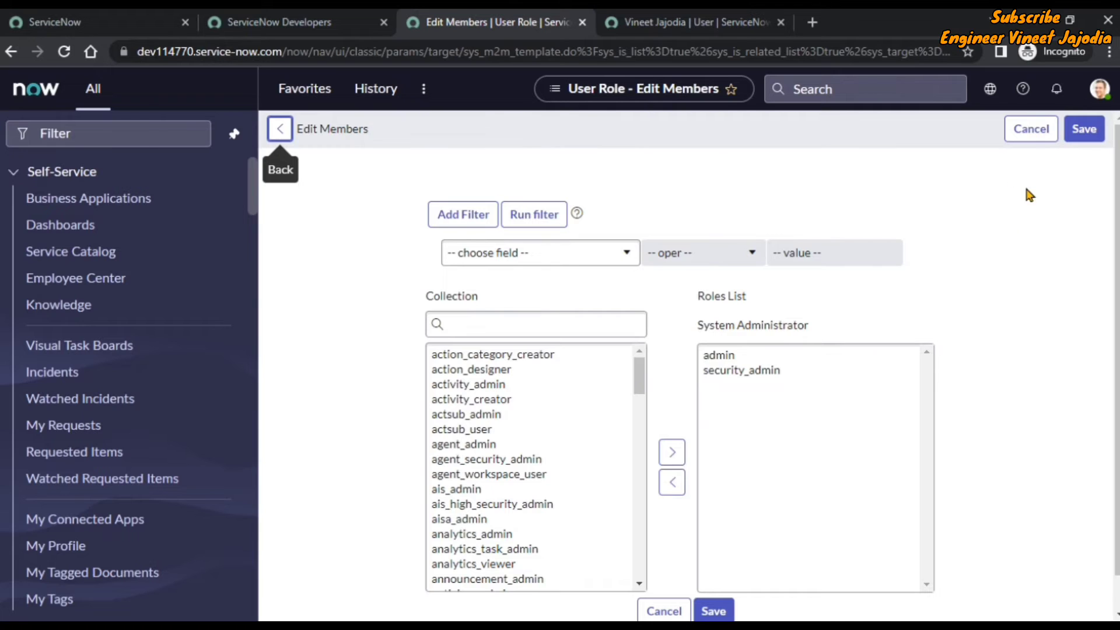
click(1028, 134)
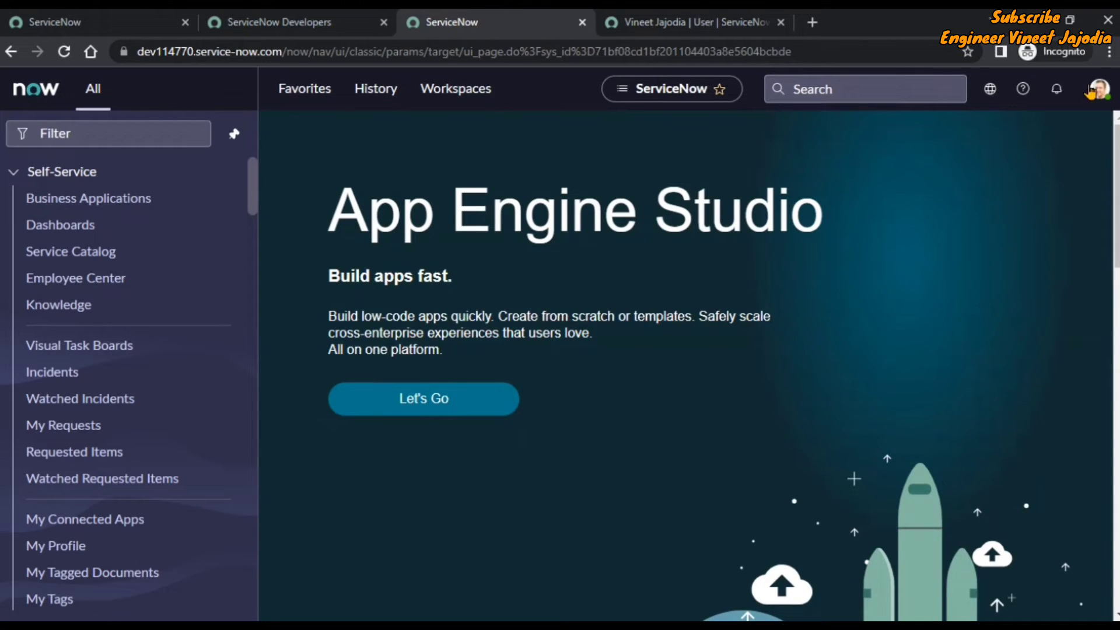
From the account menu's Elevate role option, tick security_admin for this admin session.
click(1100, 93)
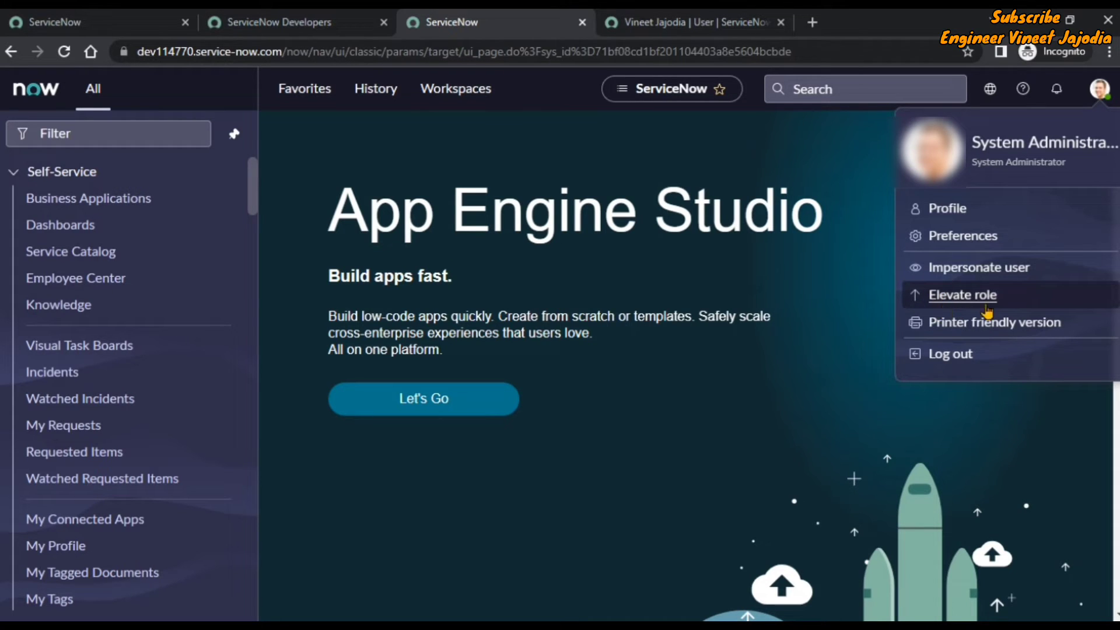
click(956, 297)
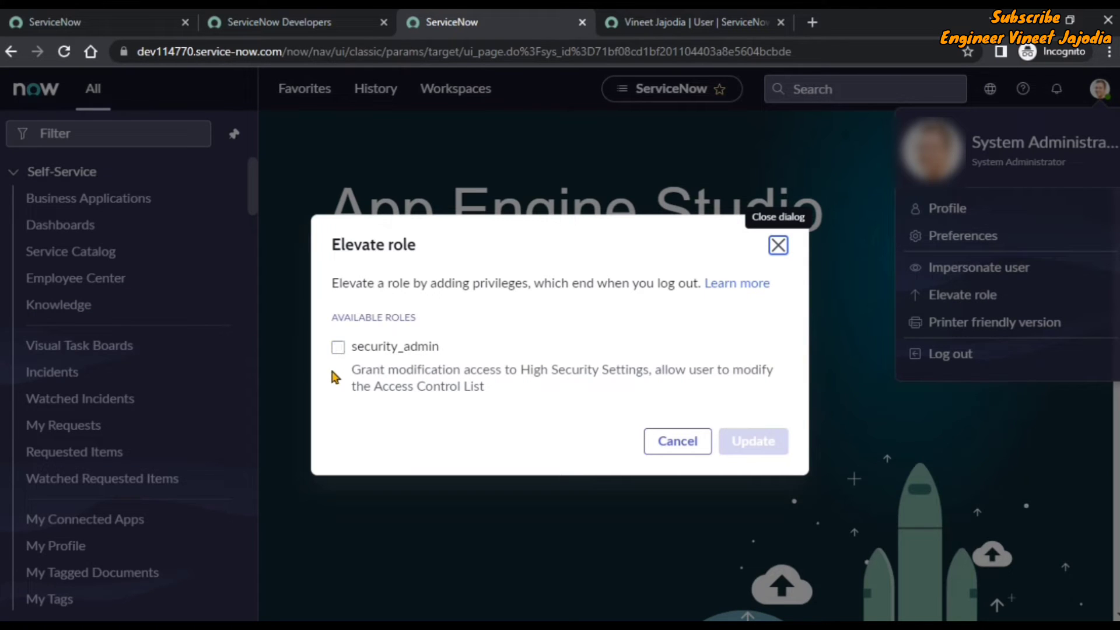
click(337, 349)
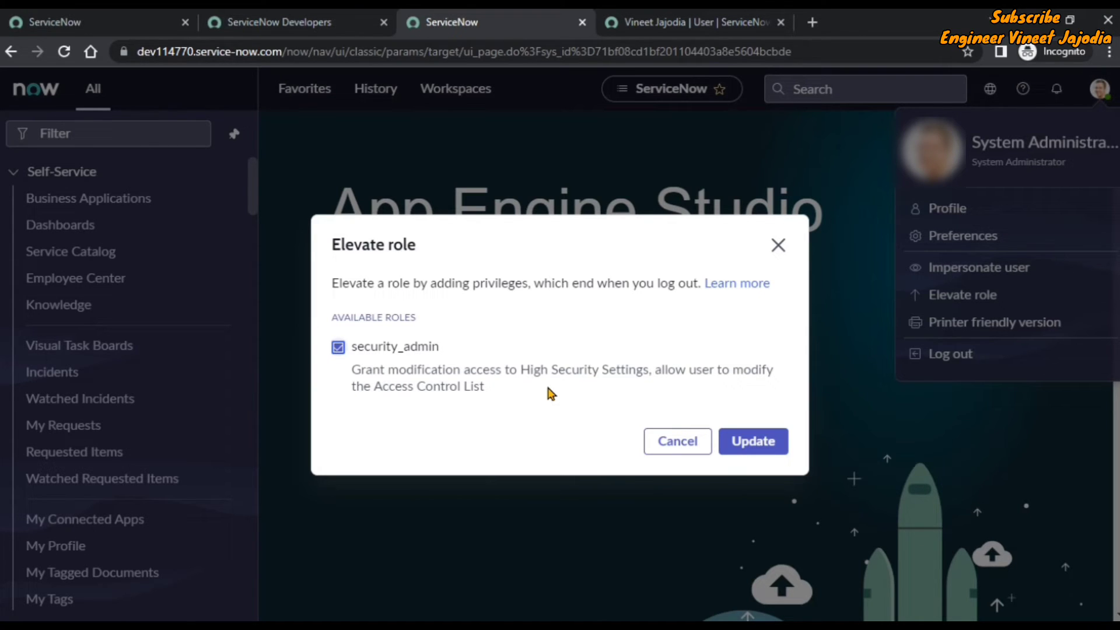
Confirm the security_admin elevation with Update.
click(758, 449)
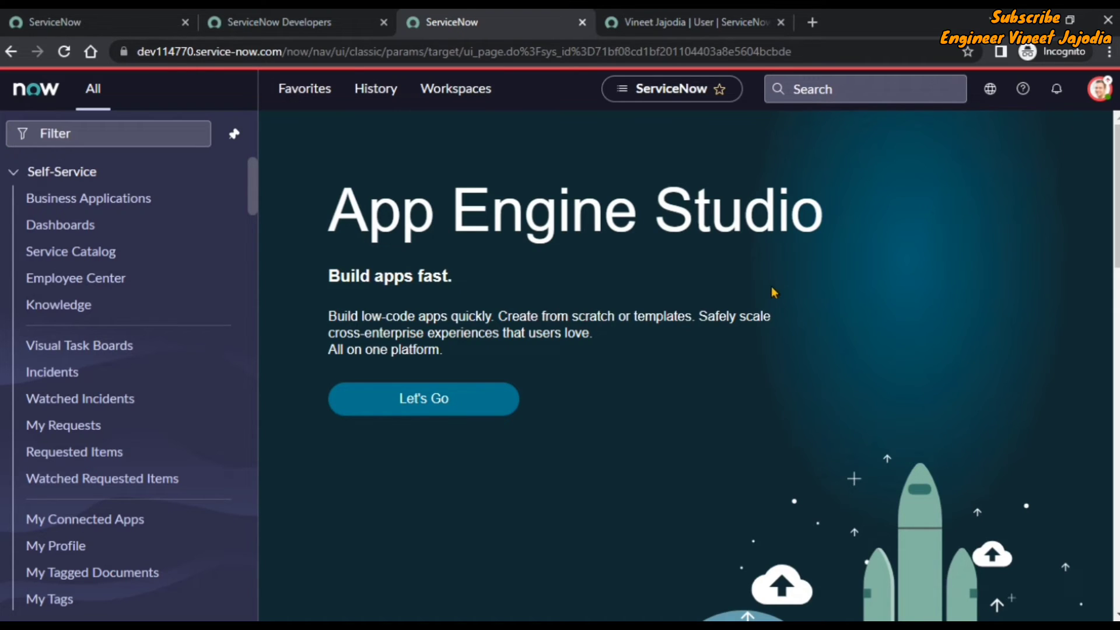
Return to the new user's record tab and scroll to its Roles (22) list.
click(661, 25)
click(570, 155)
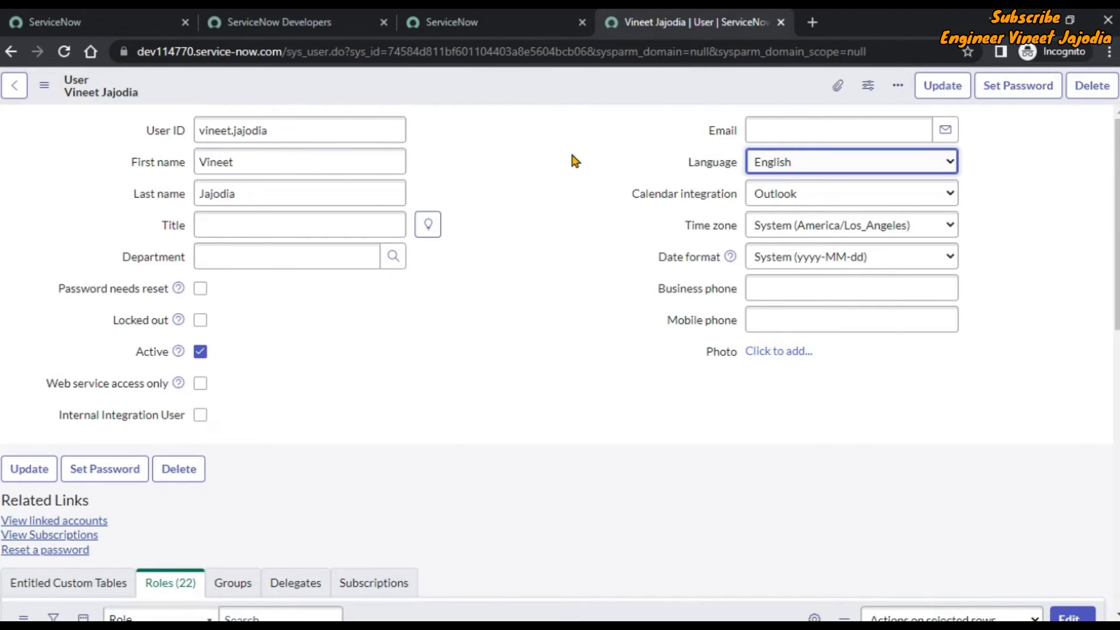
scroll(566, 213, down, 1)
scroll(557, 220, down, 10)
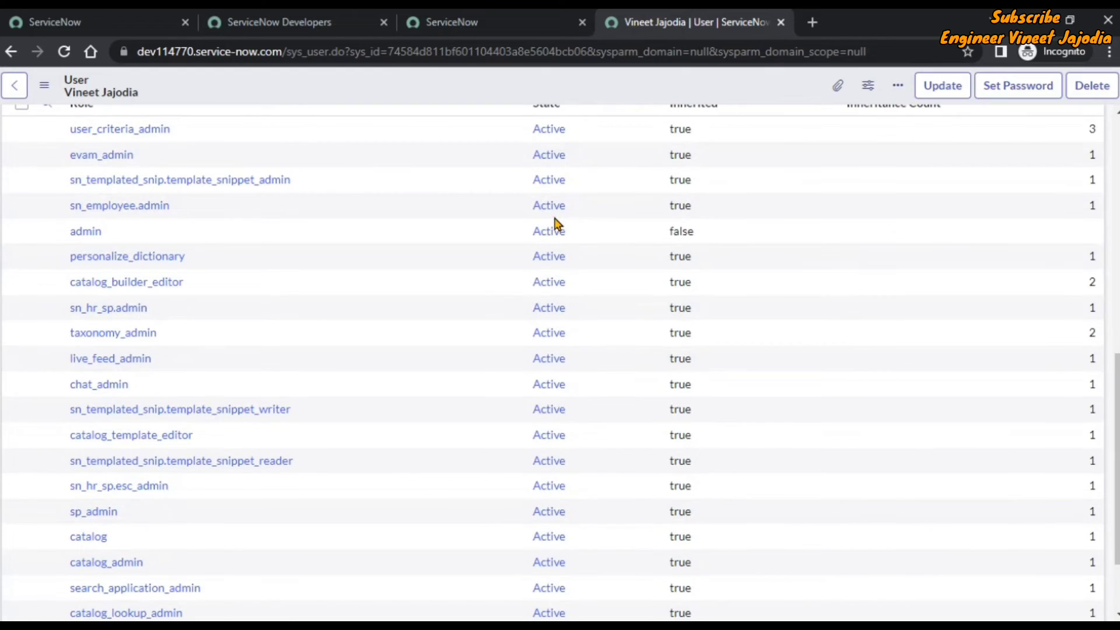
scroll(230, 285, up, 5)
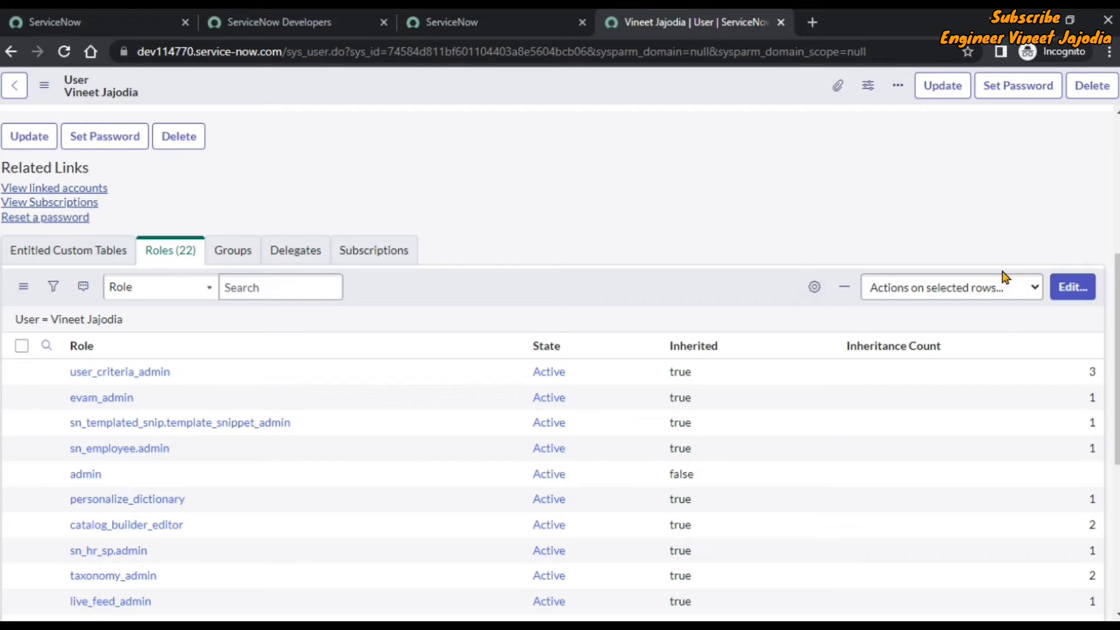
Search 'sec' in the role editor, move security_admin to the user's roles and save.
click(1084, 295)
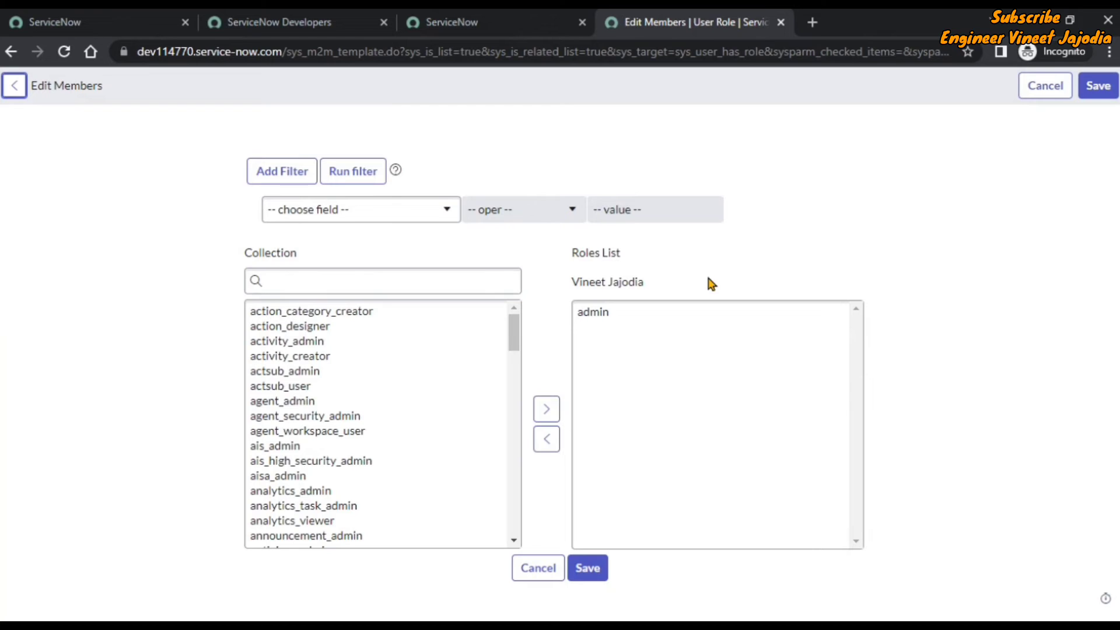
click(398, 282)
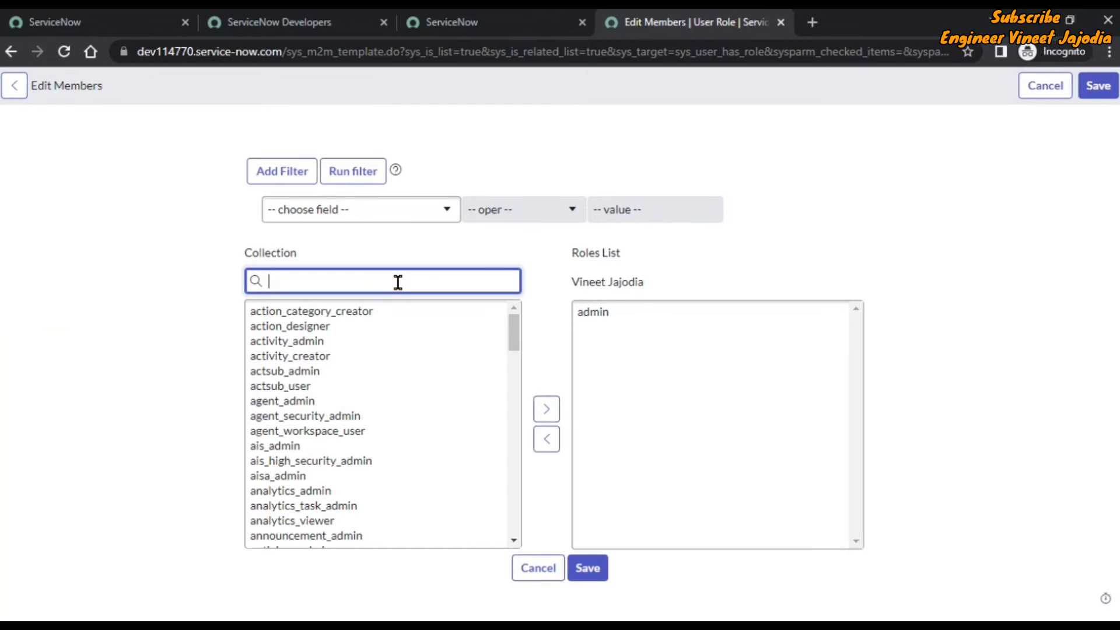
text(secu)
key(BackSpace)
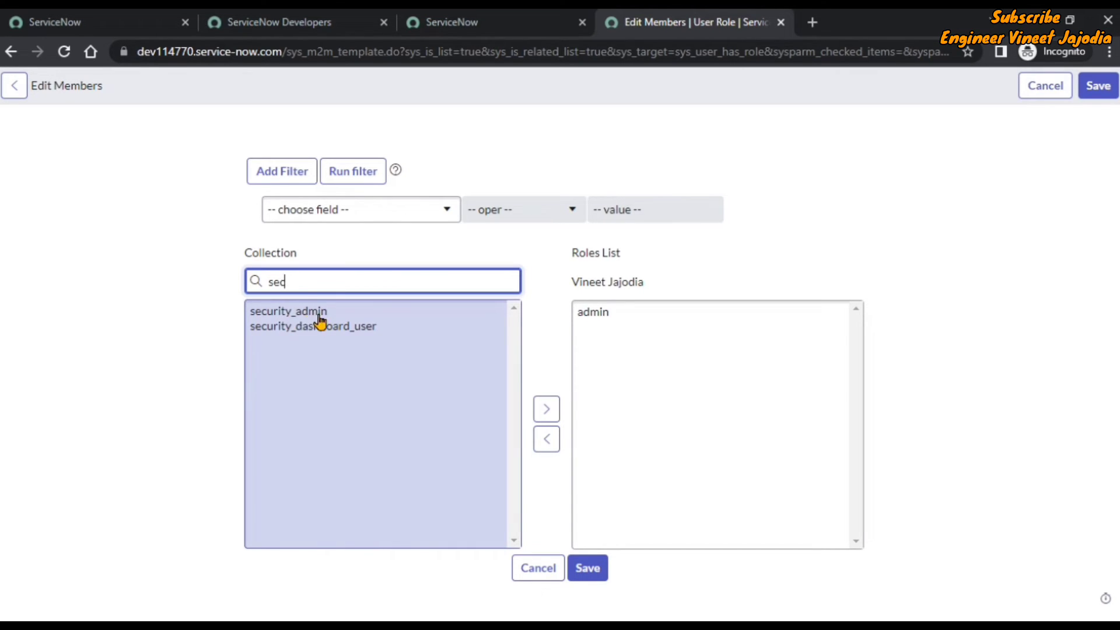
click(319, 315)
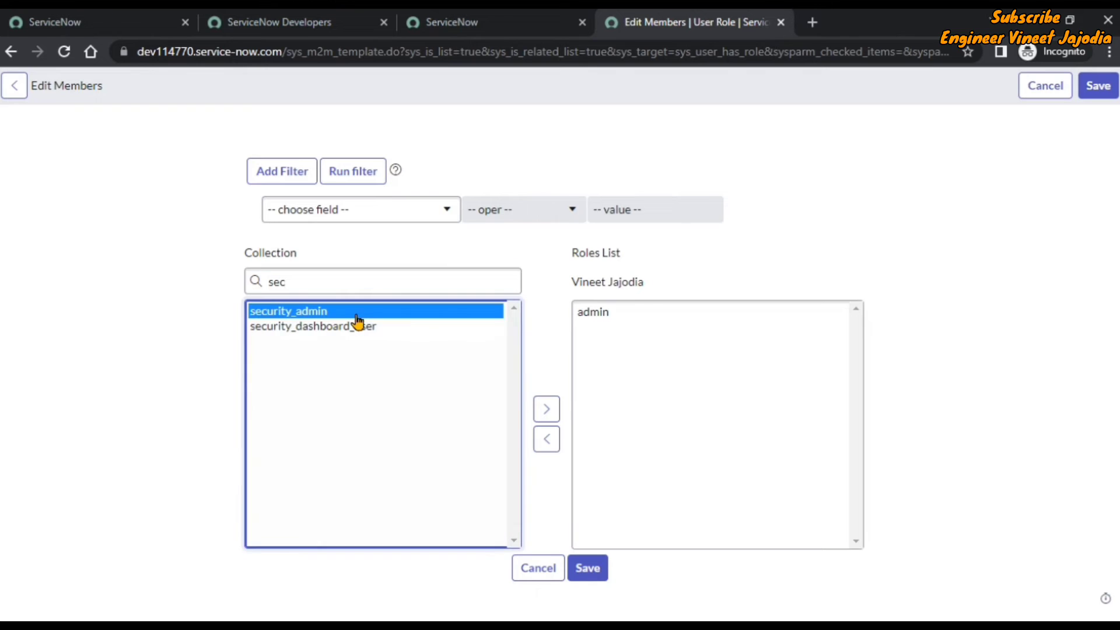
click(547, 410)
click(588, 570)
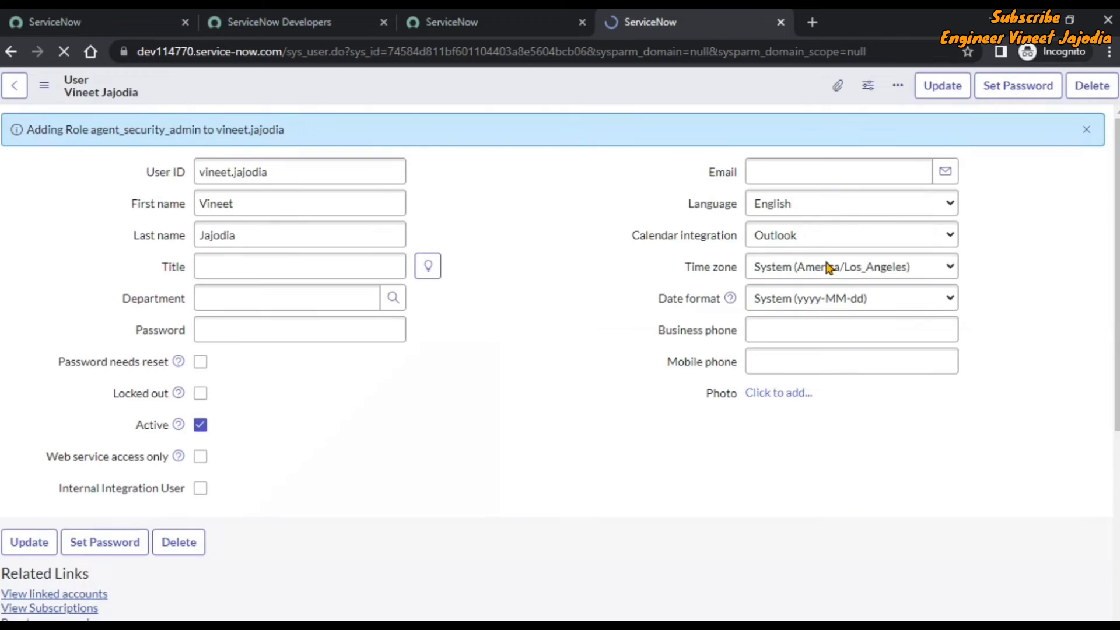
Dismiss the role-added notice and review the updated 24-role list.
click(1088, 132)
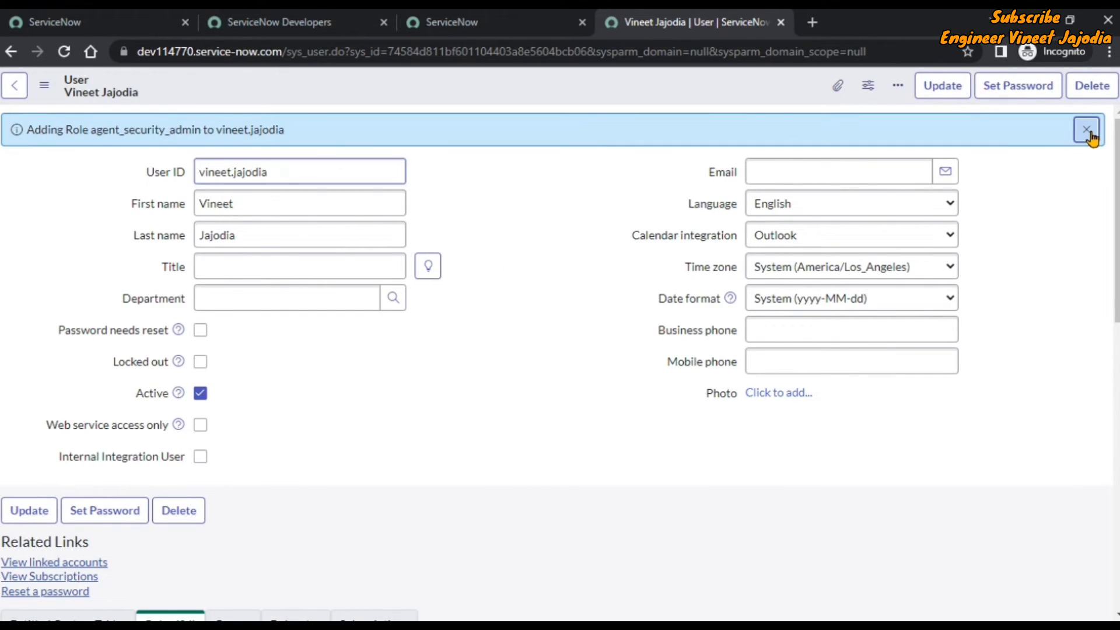
scroll(532, 272, down, 7)
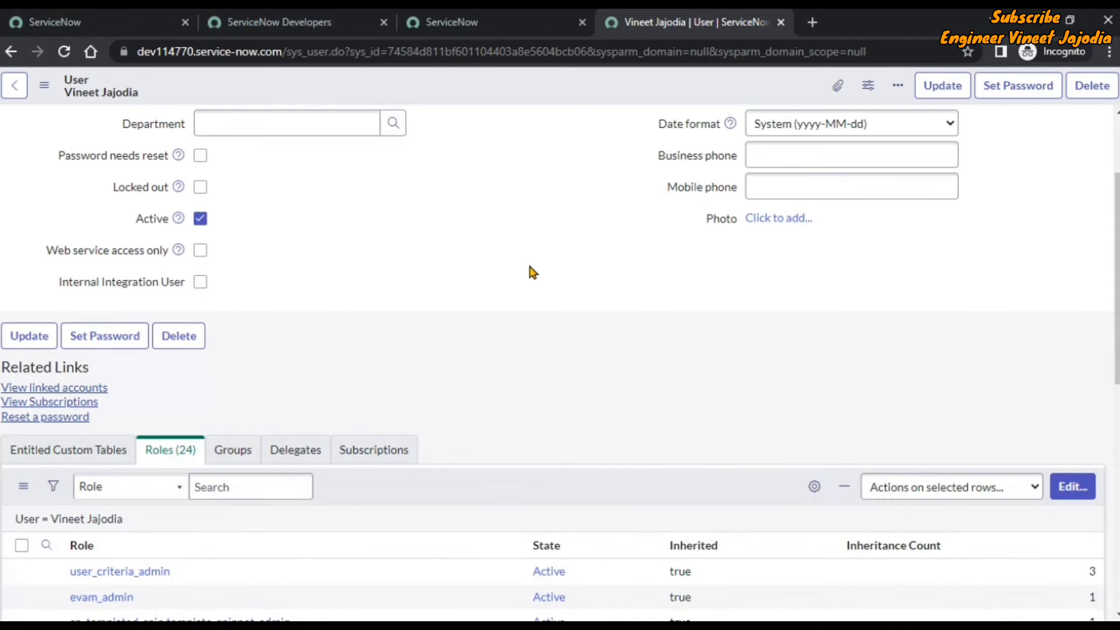
scroll(542, 272, up, 1)
scroll(555, 277, up, 6)
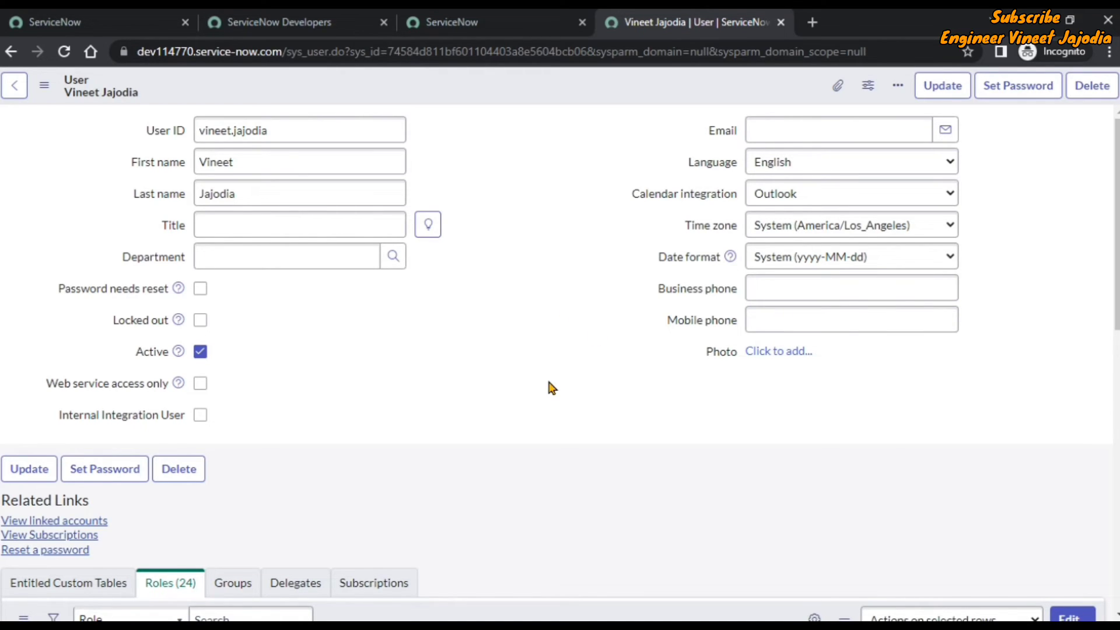
Generate and save a random password for the new user, copying it before closing the dialog.
click(102, 481)
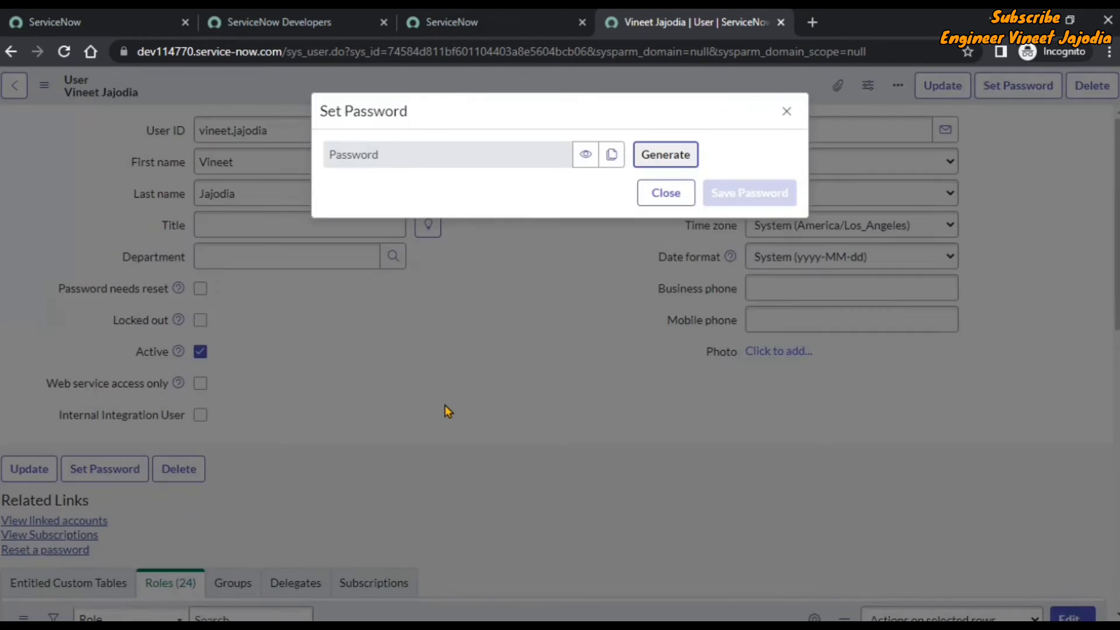
click(667, 158)
click(743, 239)
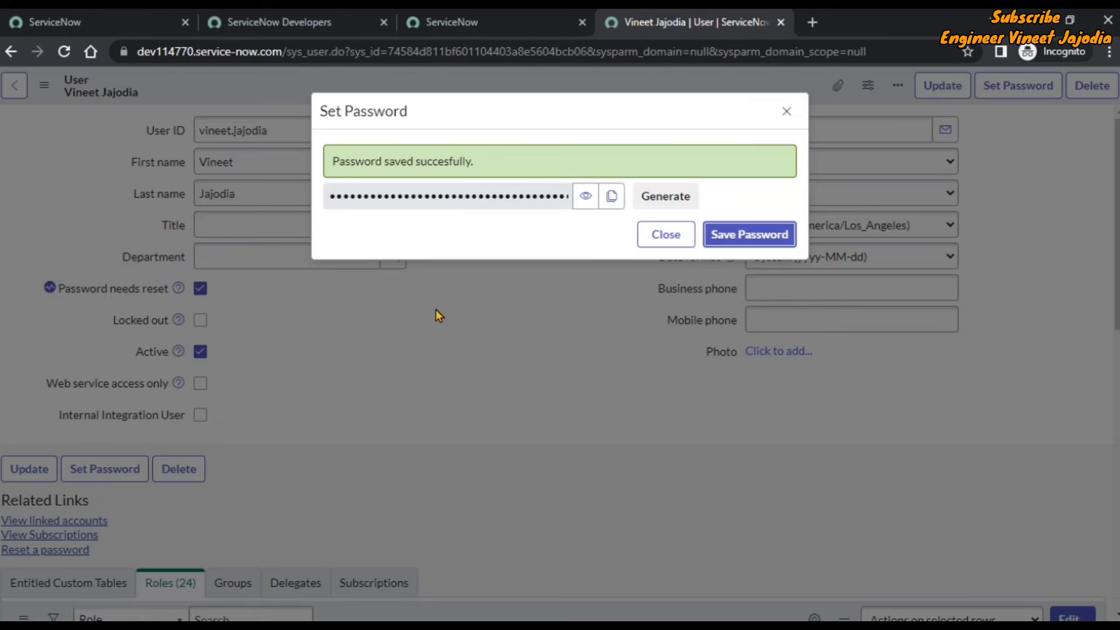
click(611, 198)
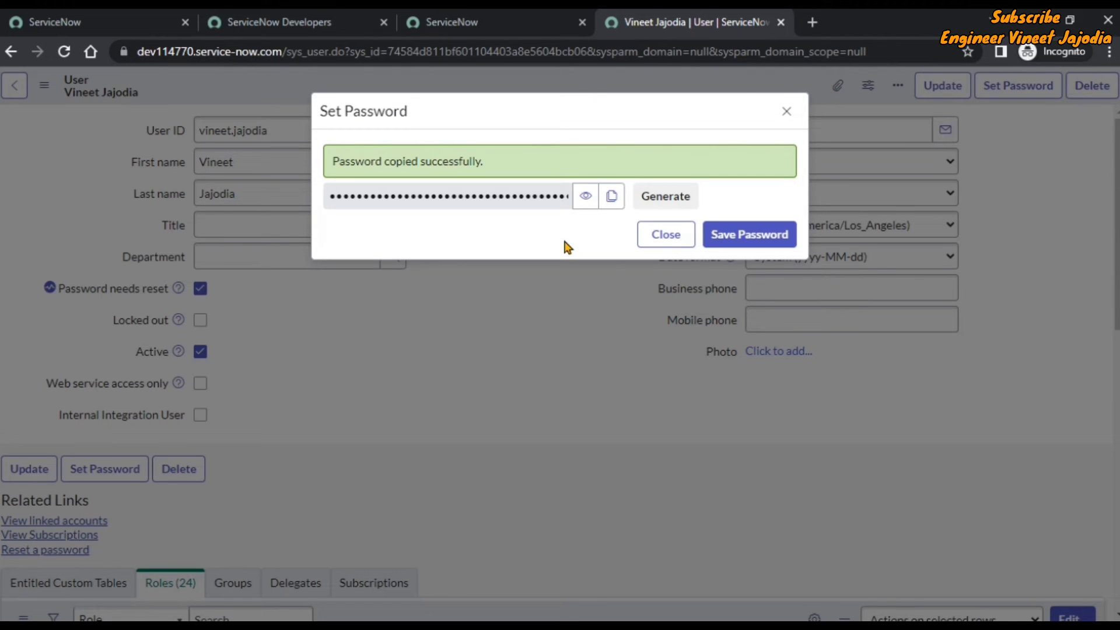
click(663, 241)
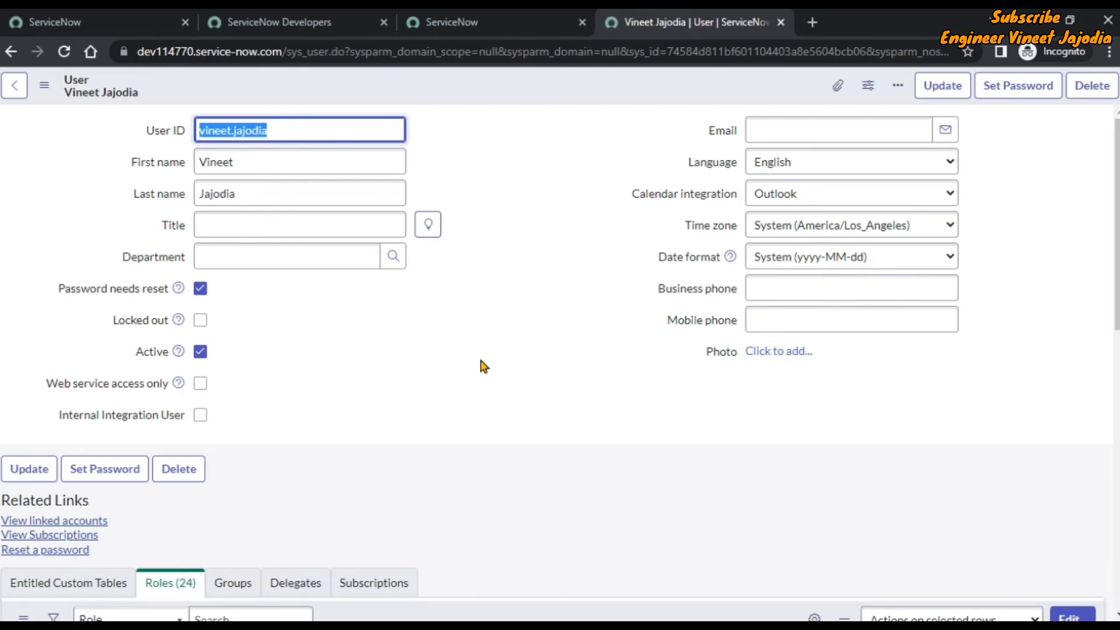
Save the user, filter the Users list by the user's name, then return to App Engine Studio.
click(29, 470)
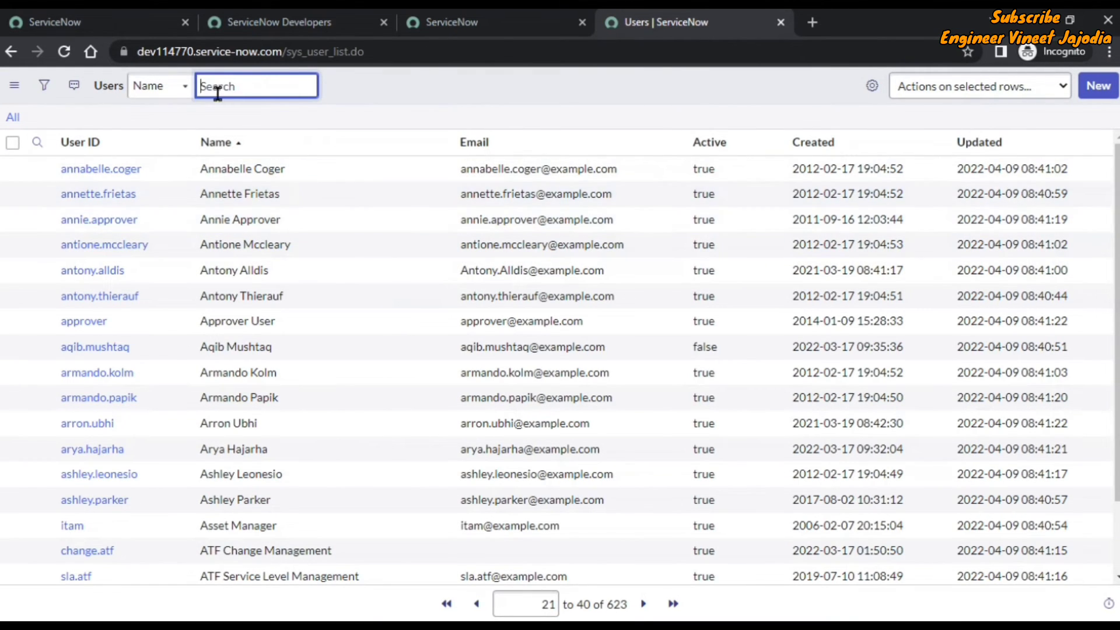
click(38, 142)
click(270, 174)
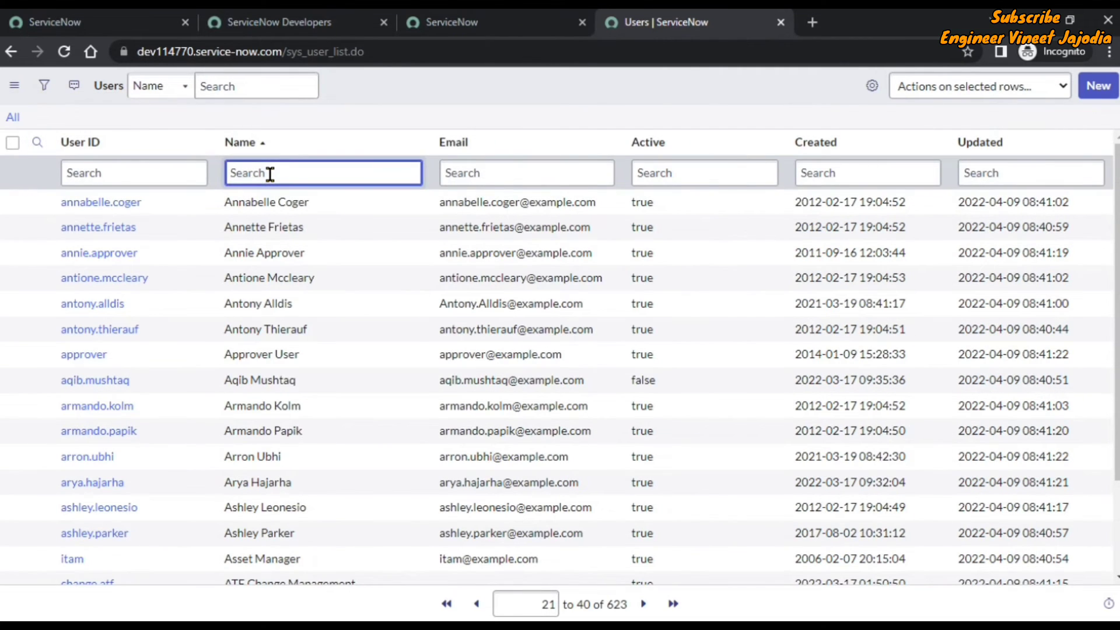
text(*vineet)
key(Return)
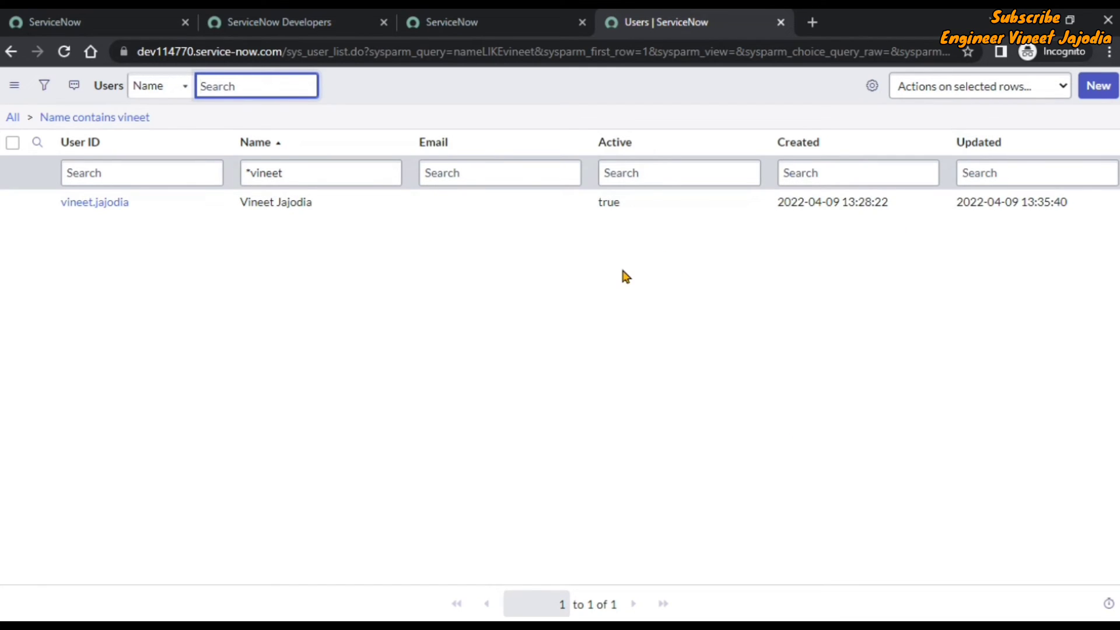
click(455, 15)
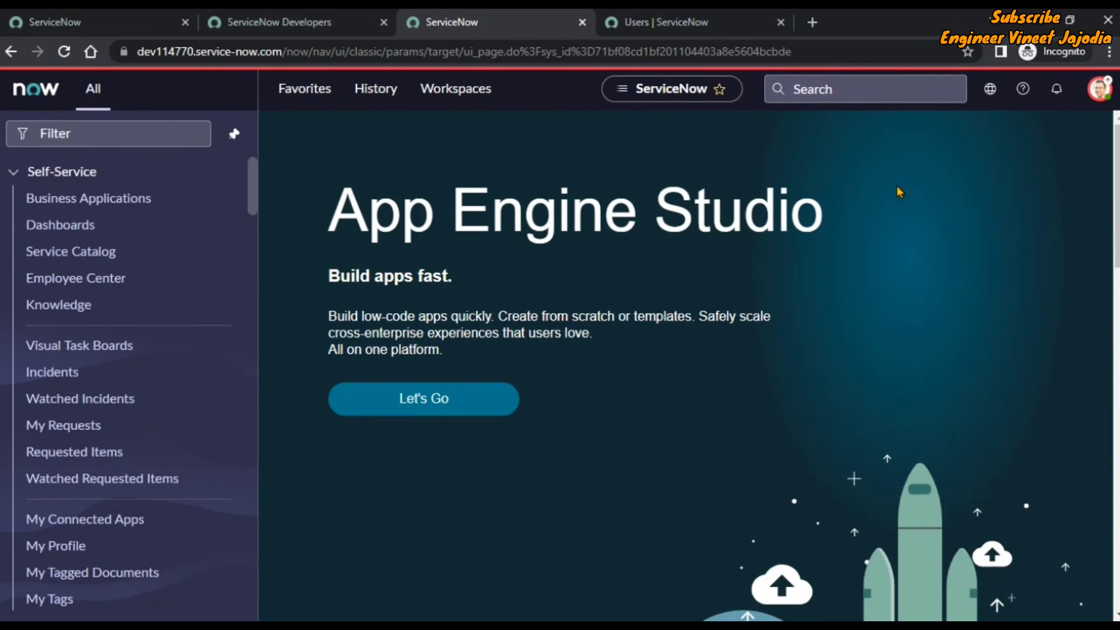
Log out of the admin session, then relaunch the instance from the Developer portal home page.
click(1097, 93)
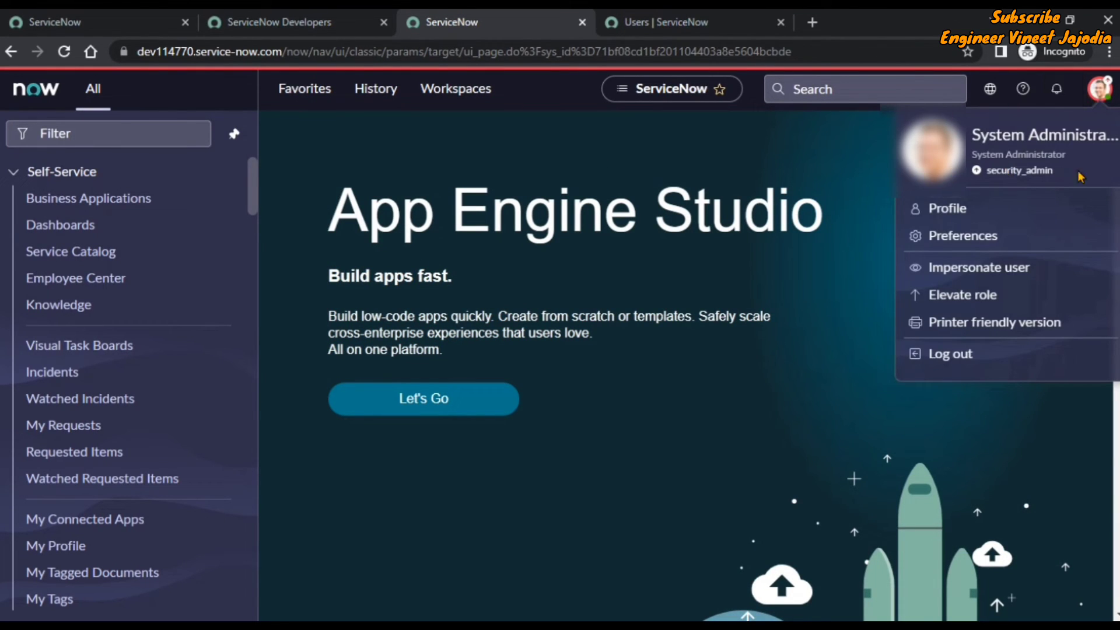
click(950, 352)
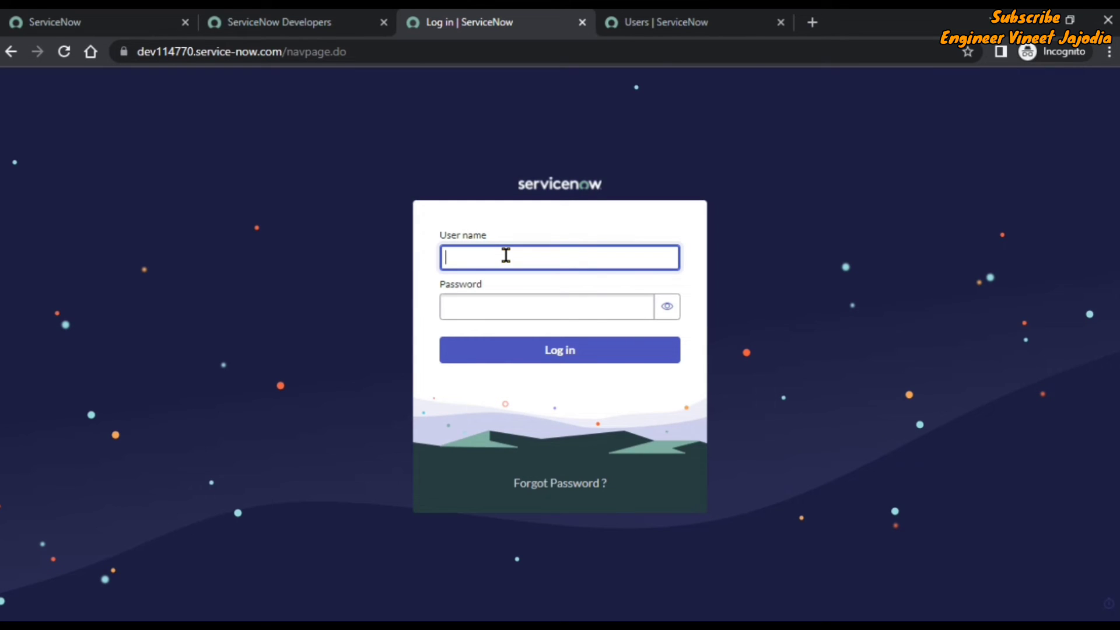
text(vineet.)
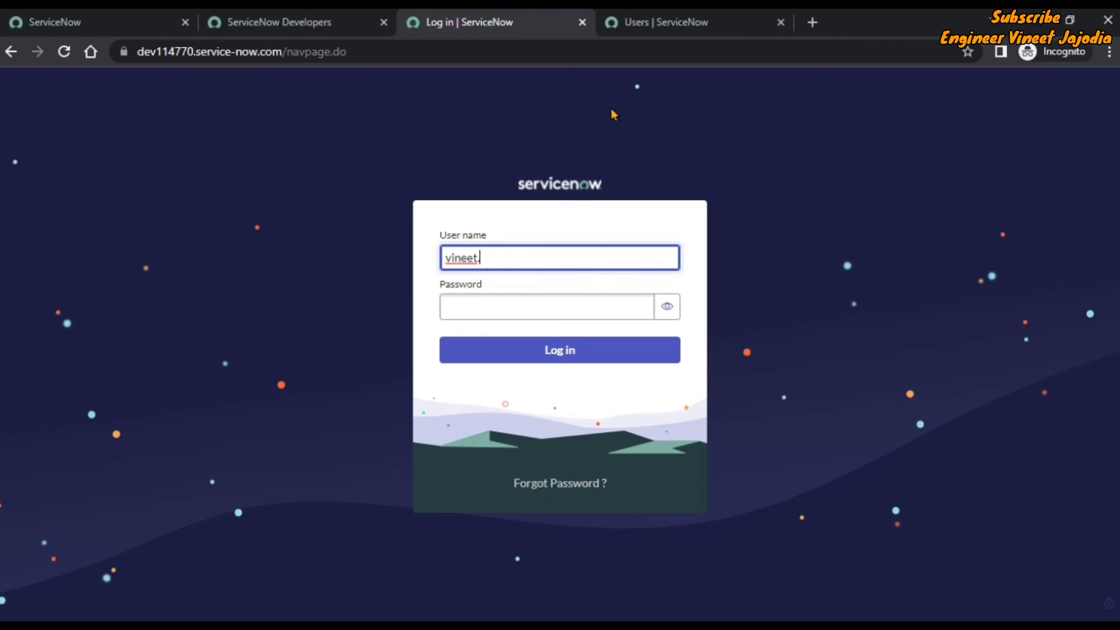
click(294, 22)
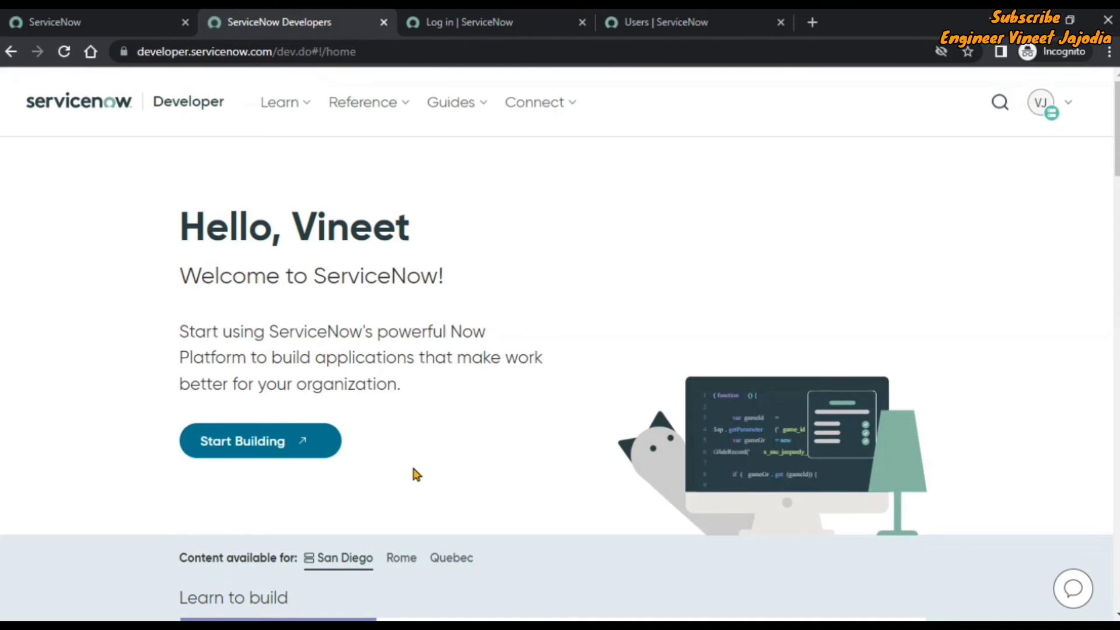
click(285, 446)
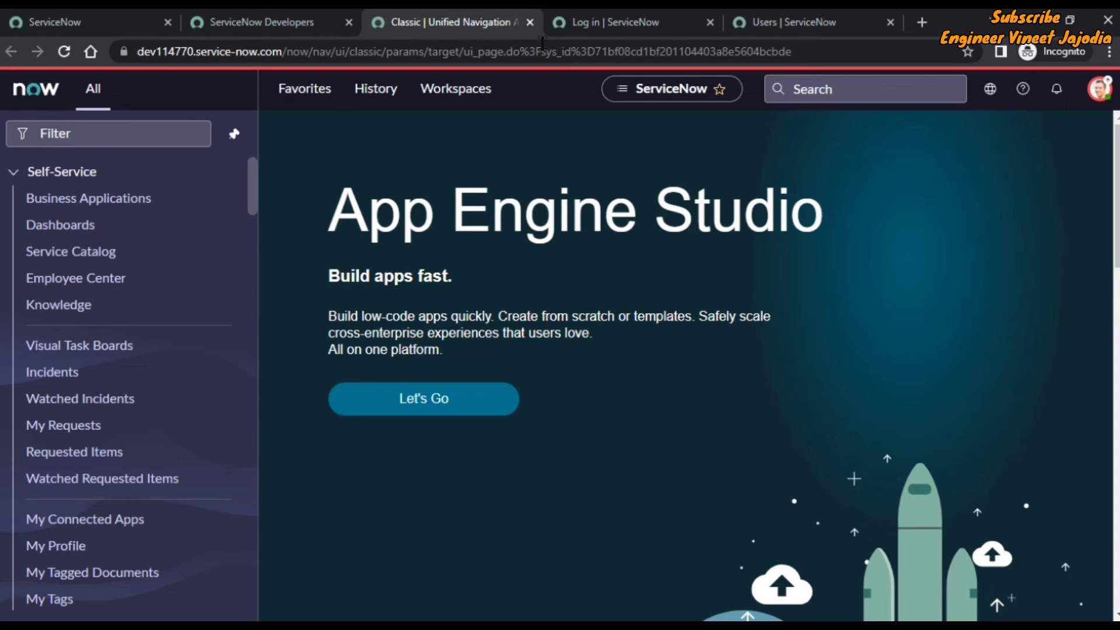
Log out, then log in with the new user's user name and the pasted generated password.
click(1097, 93)
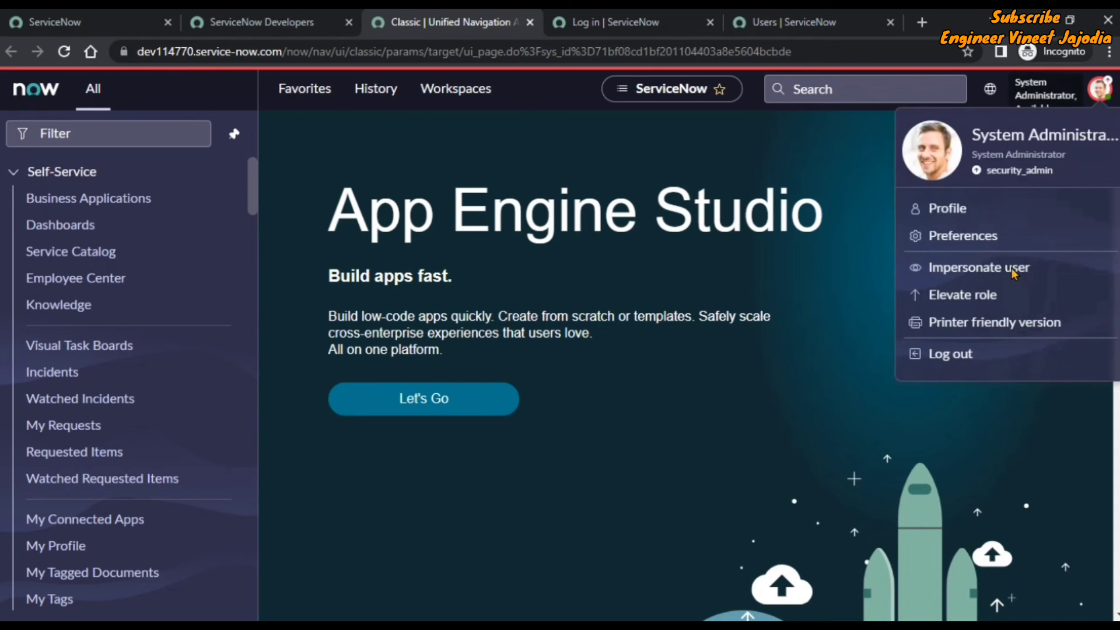
click(950, 354)
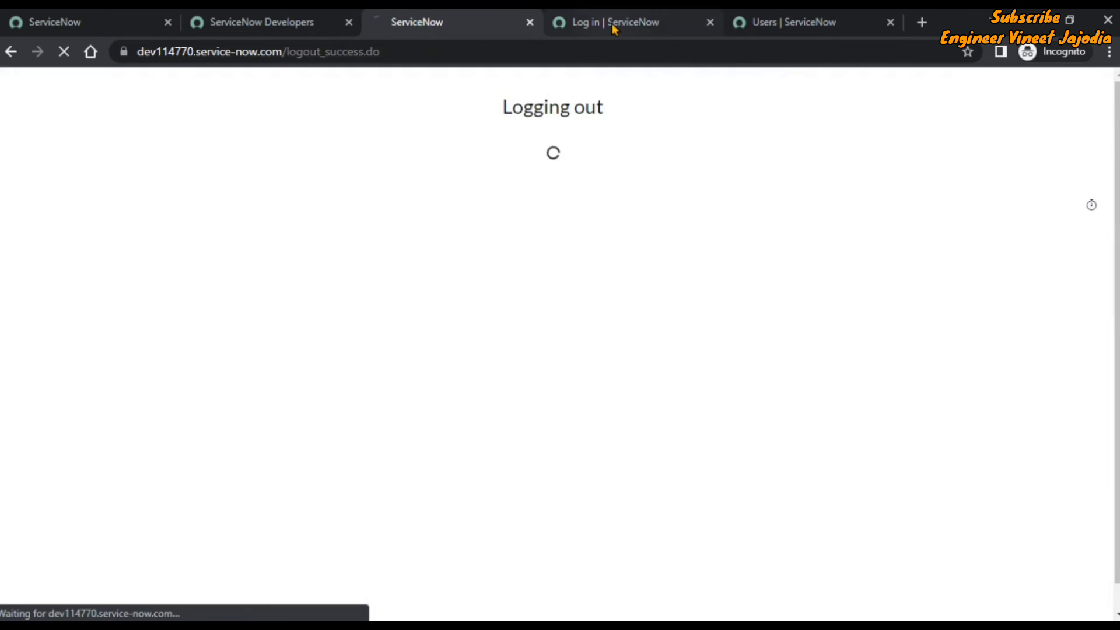
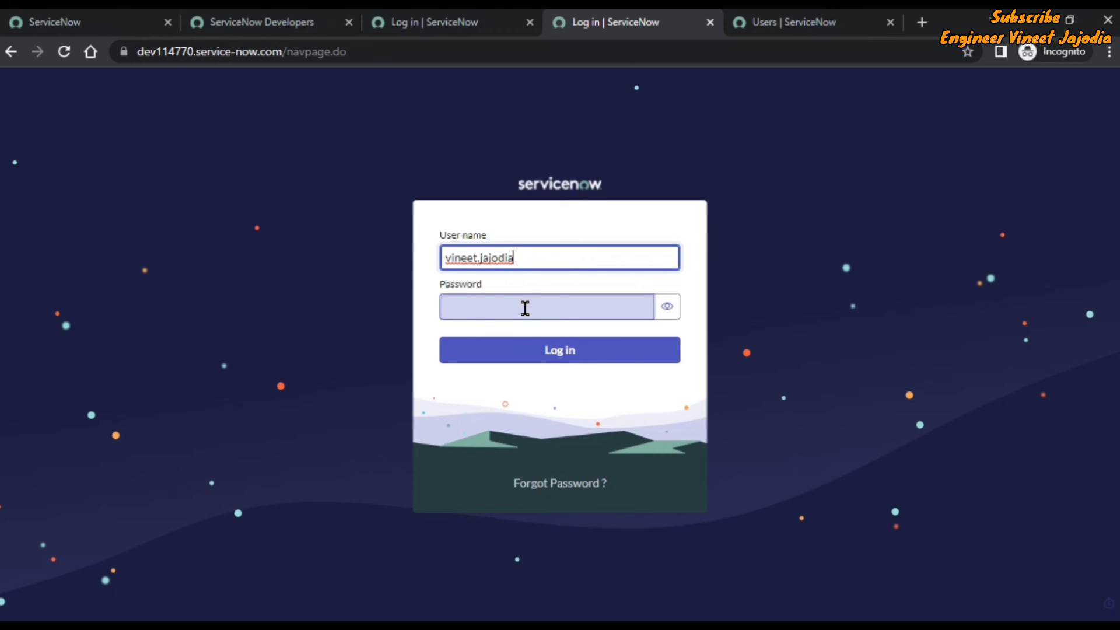
right_click(544, 309)
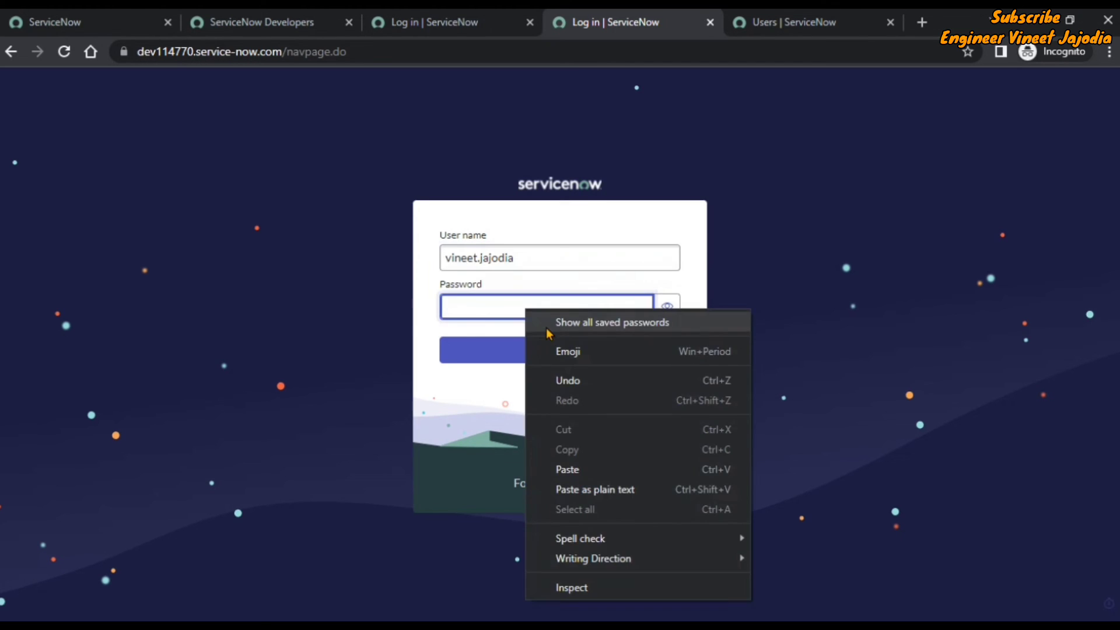
click(565, 465)
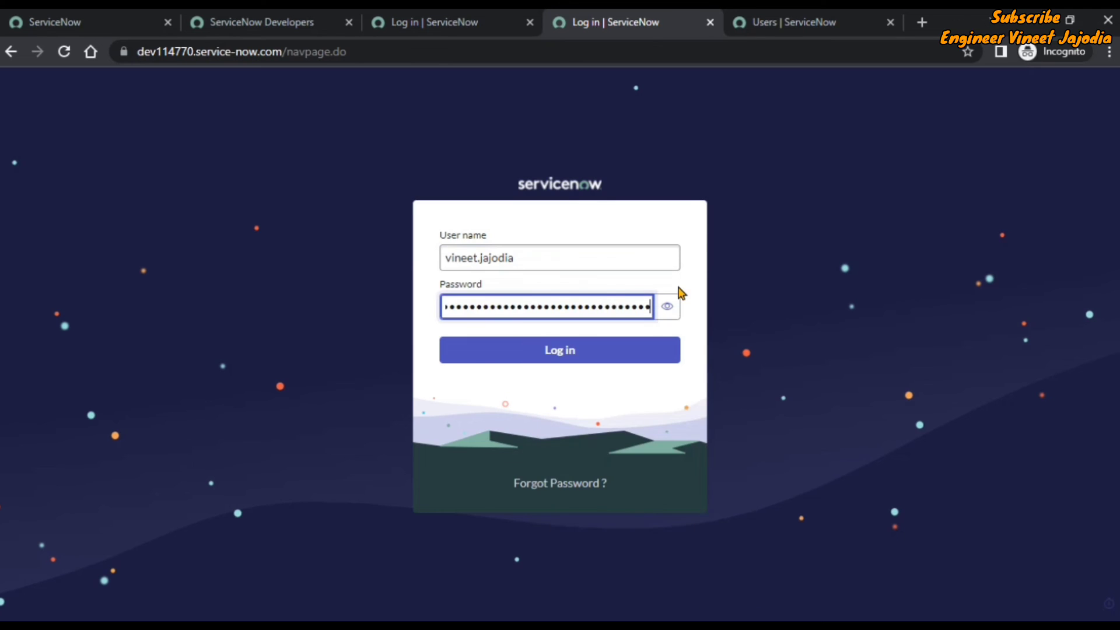
click(551, 361)
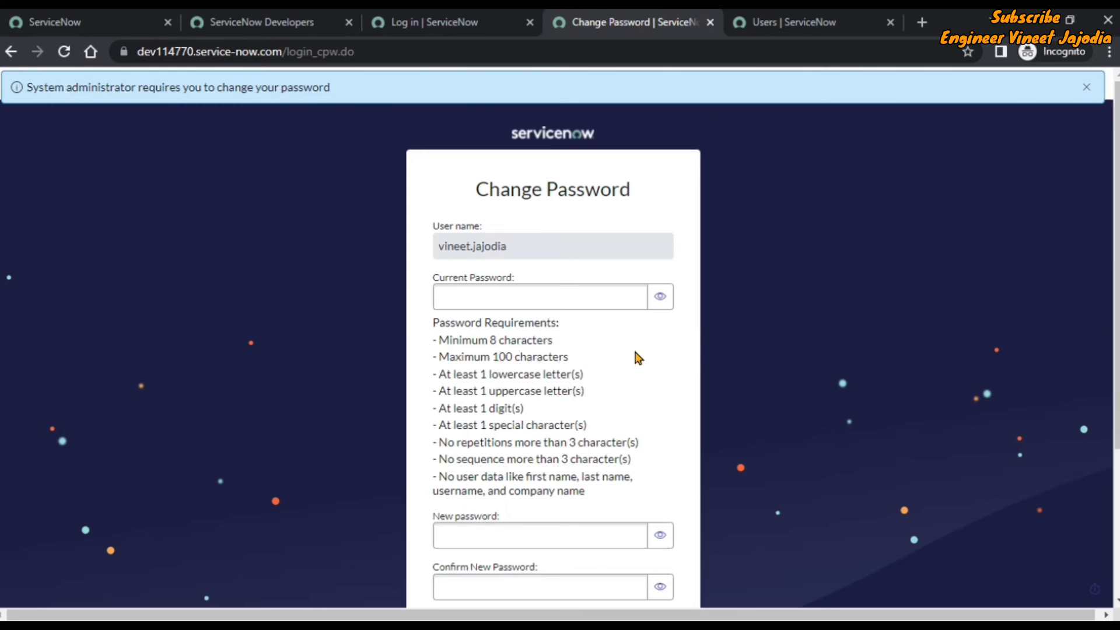
Paste the temporary password, enter and confirm a new password, and submit the change.
right_click(577, 298)
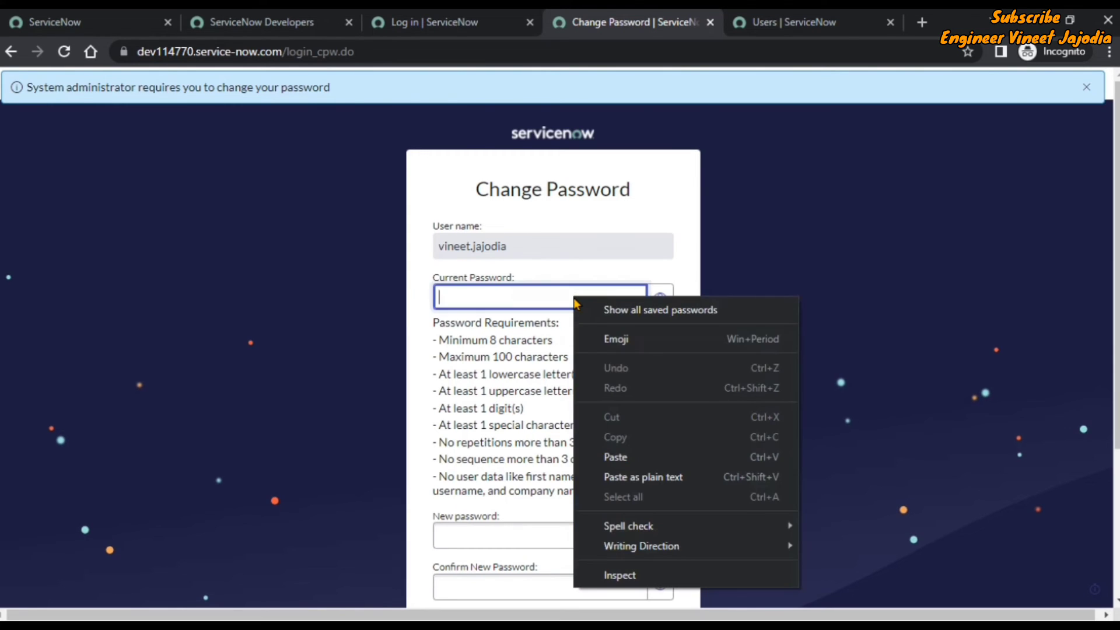
click(645, 458)
scroll(588, 380, down, 2)
click(519, 450)
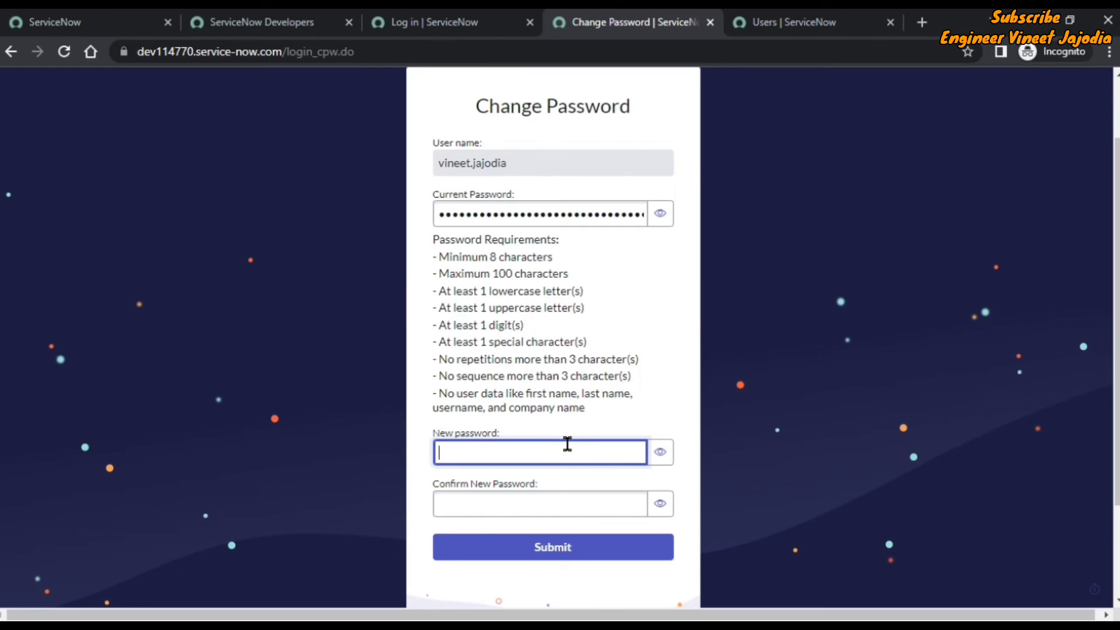
text(••••••••••••)
click(547, 504)
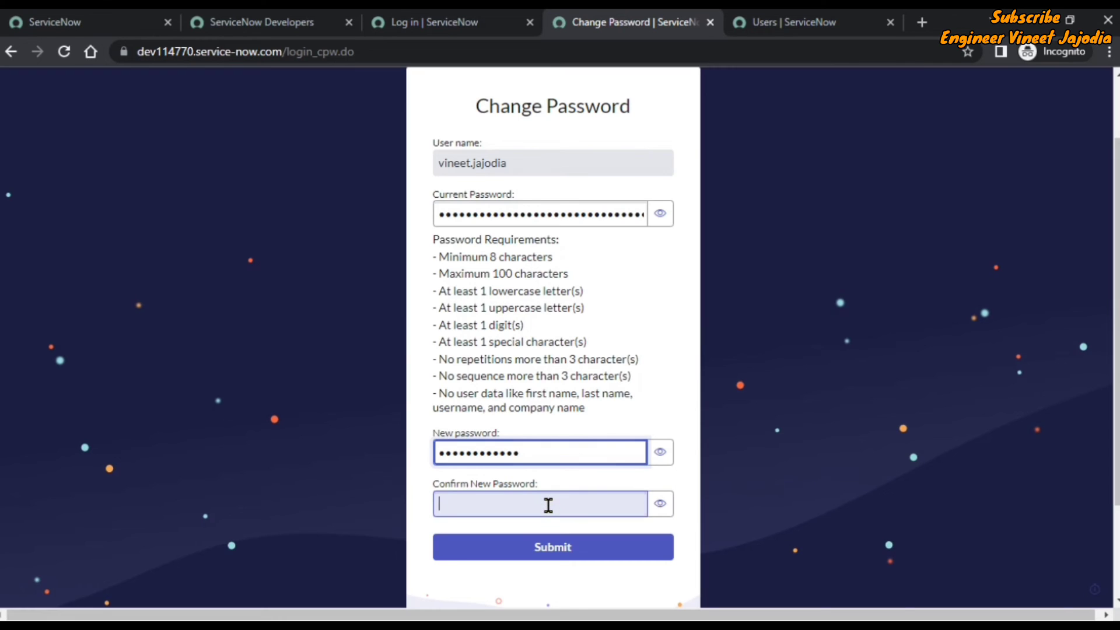
text(••••••••••)
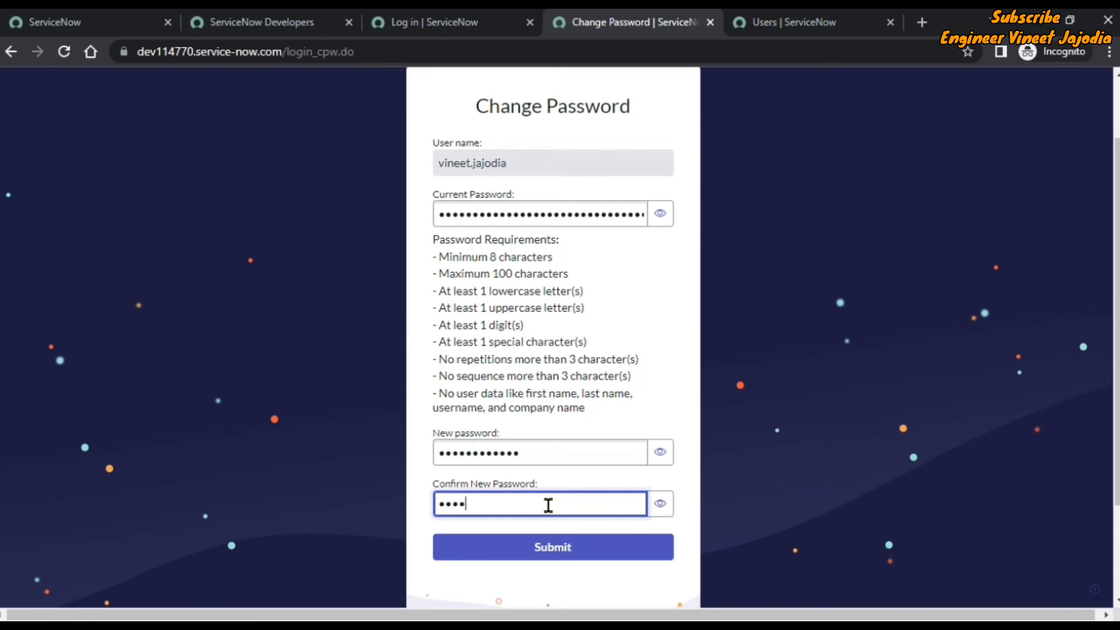
text(••)
click(554, 551)
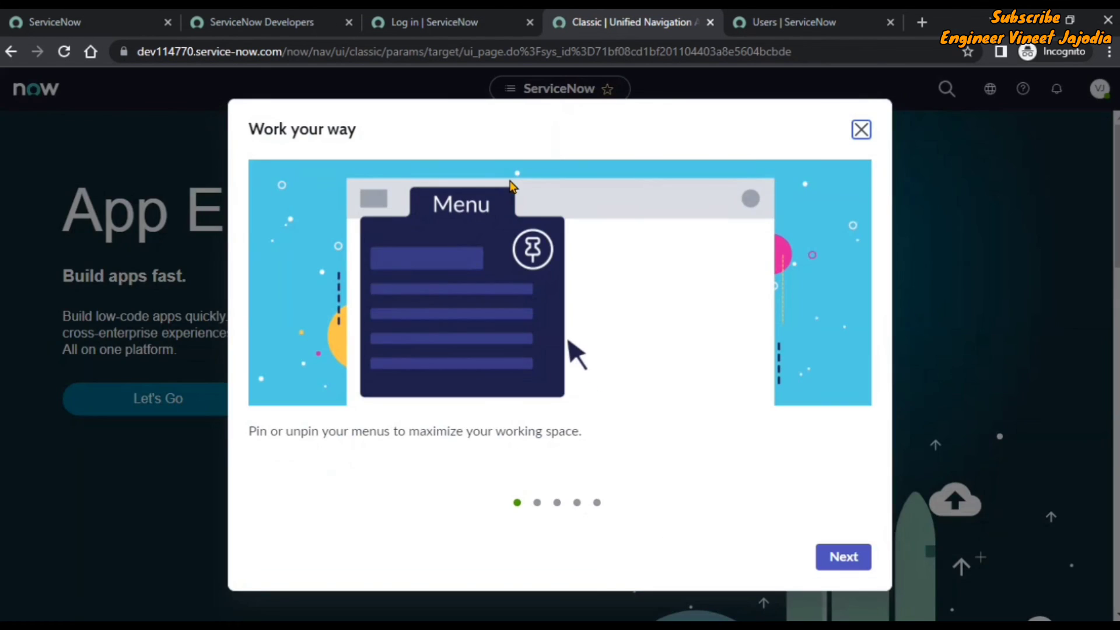
Close the 'Work your way' tour and verify in the account menu that the new user is signed in.
click(861, 130)
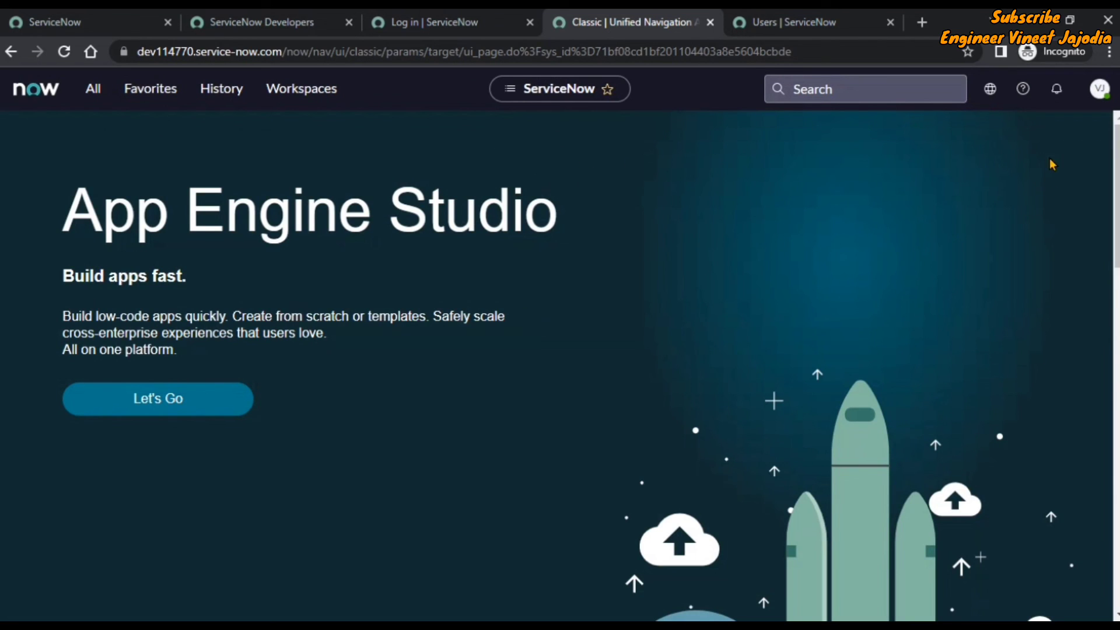
click(1099, 91)
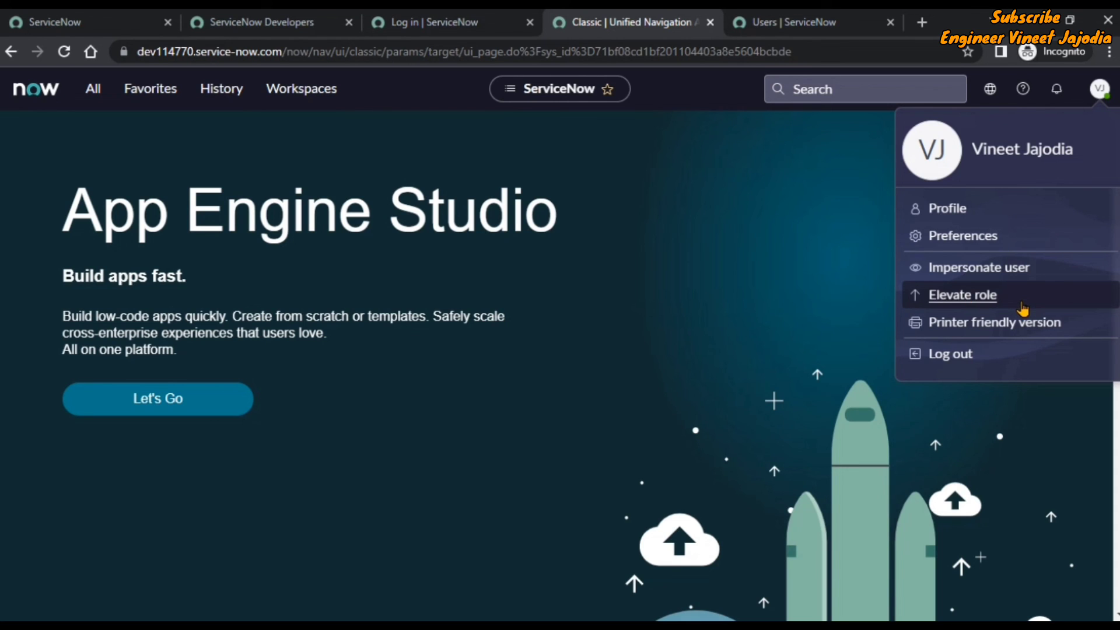
click(693, 255)
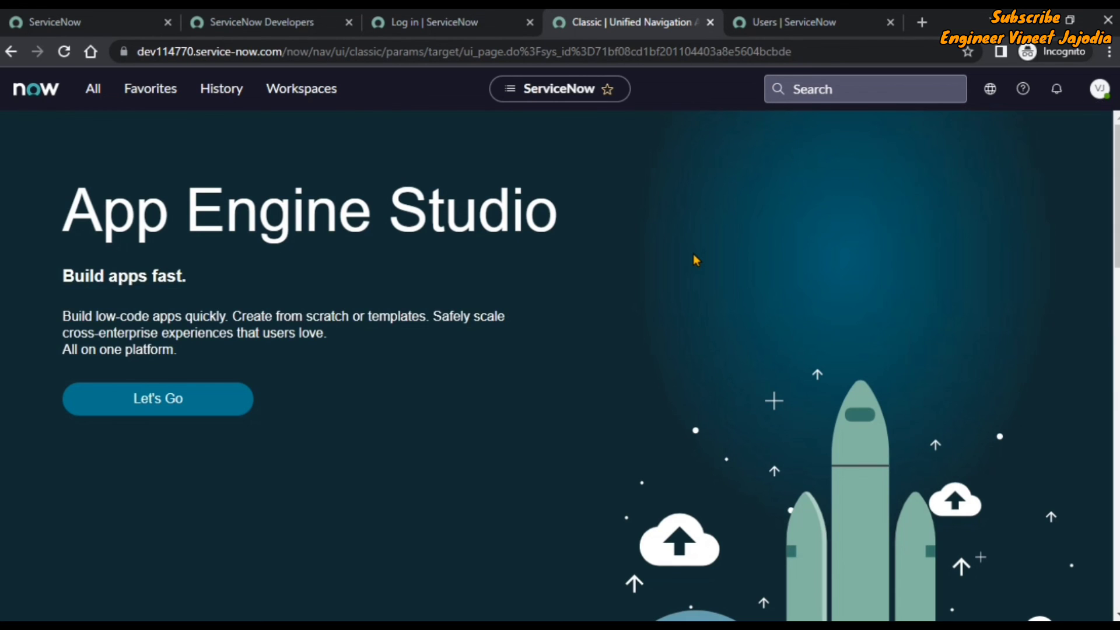